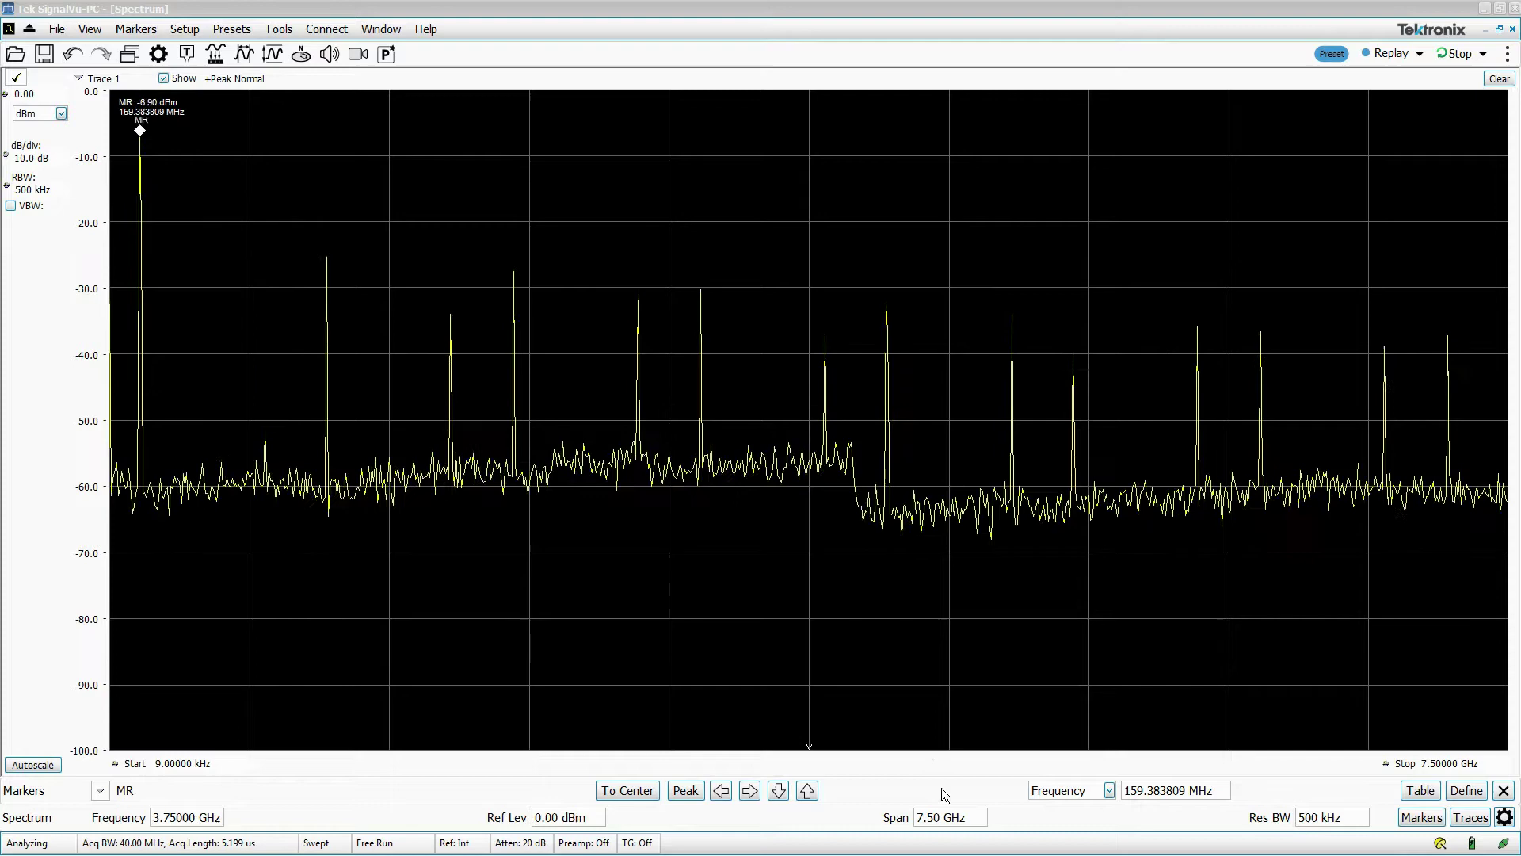
Step: Set the frequency span to 40 MHz
click(948, 816)
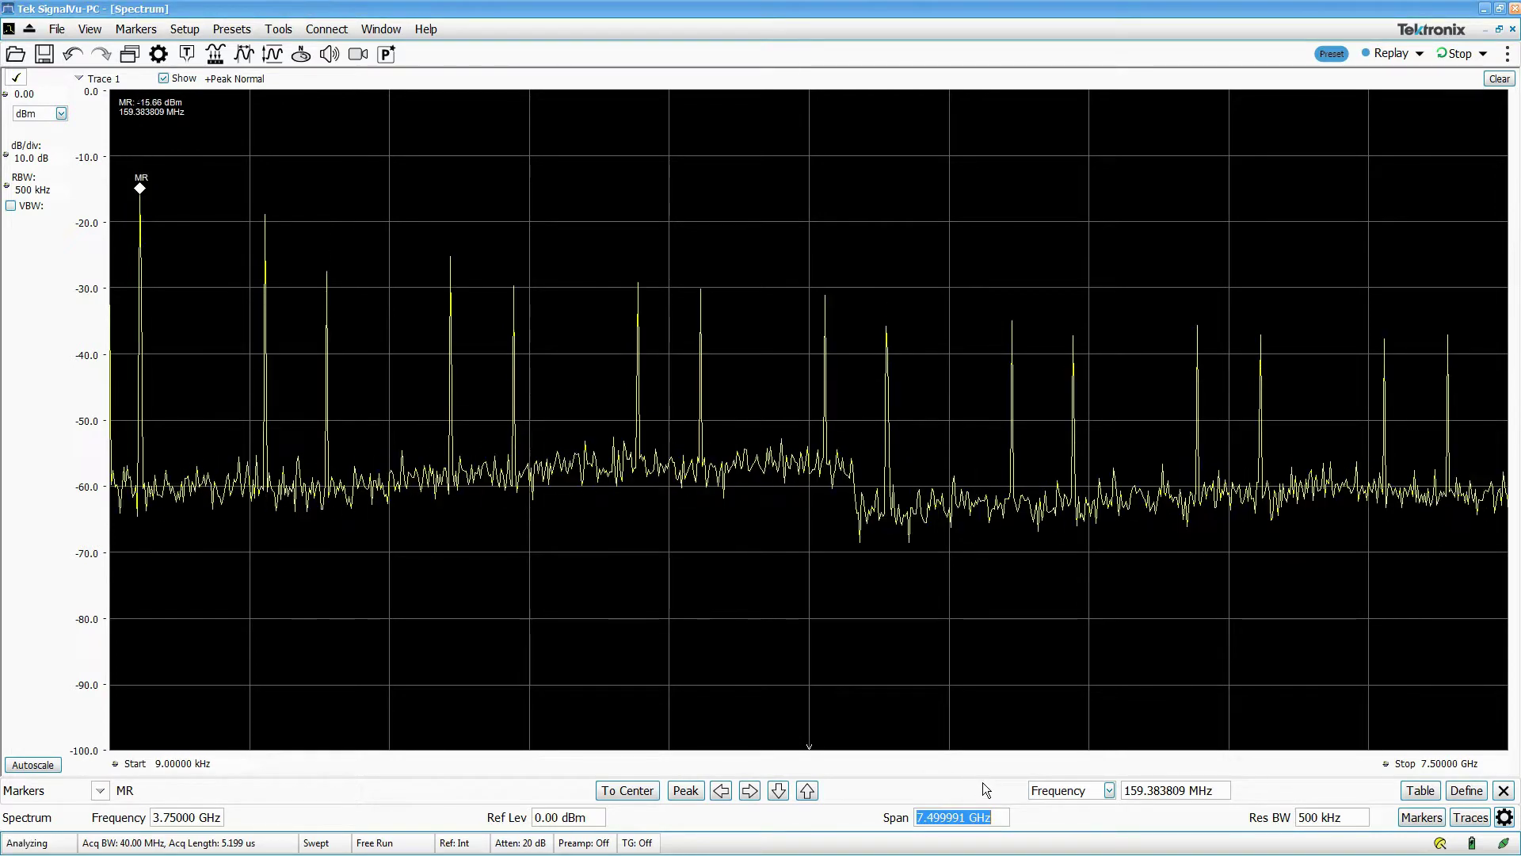
text(4)
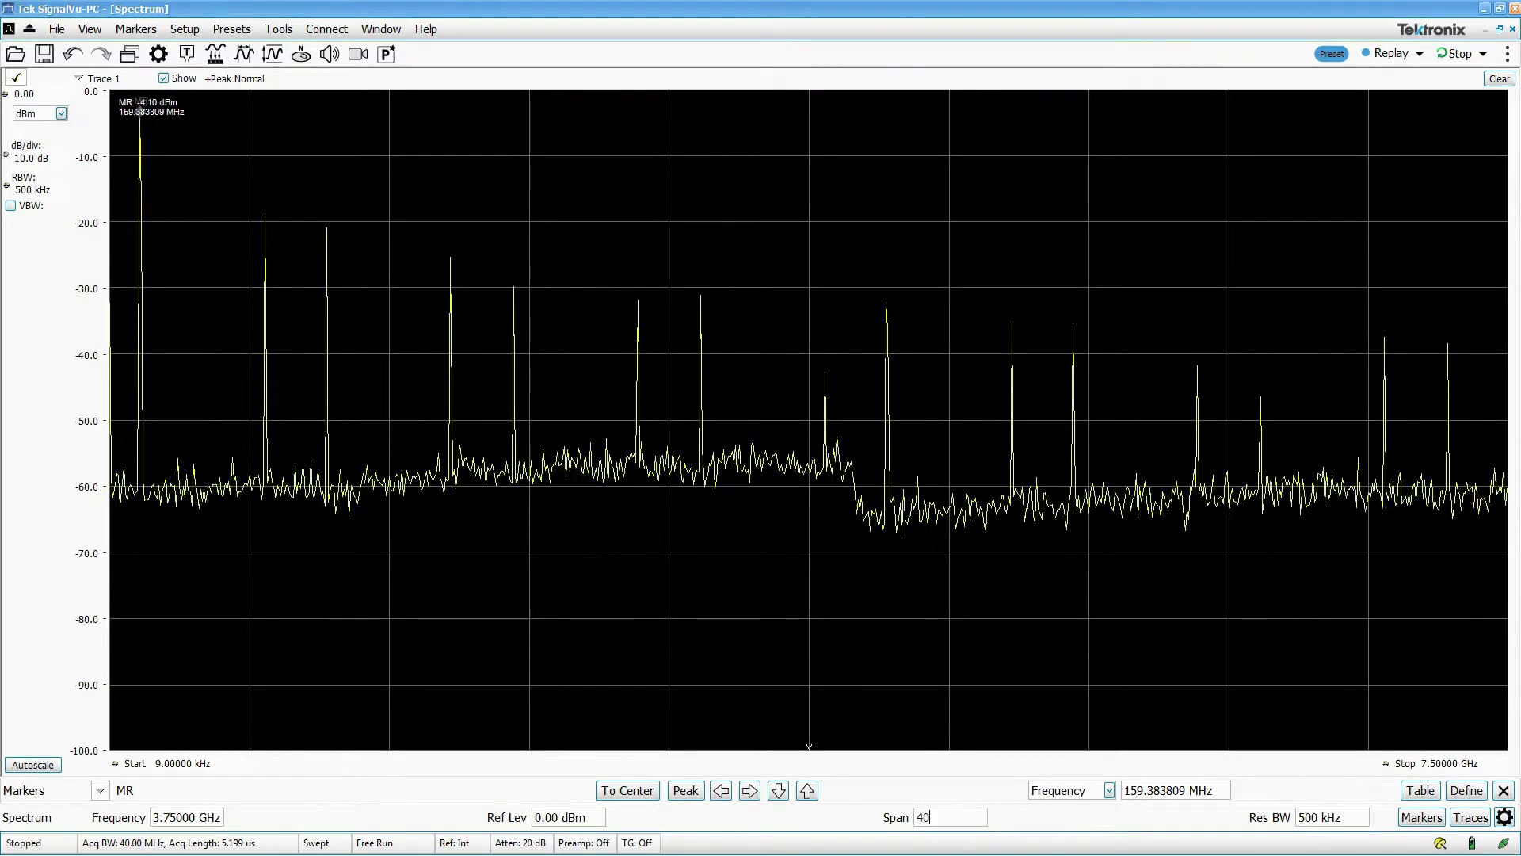
text(0)
key(Return)
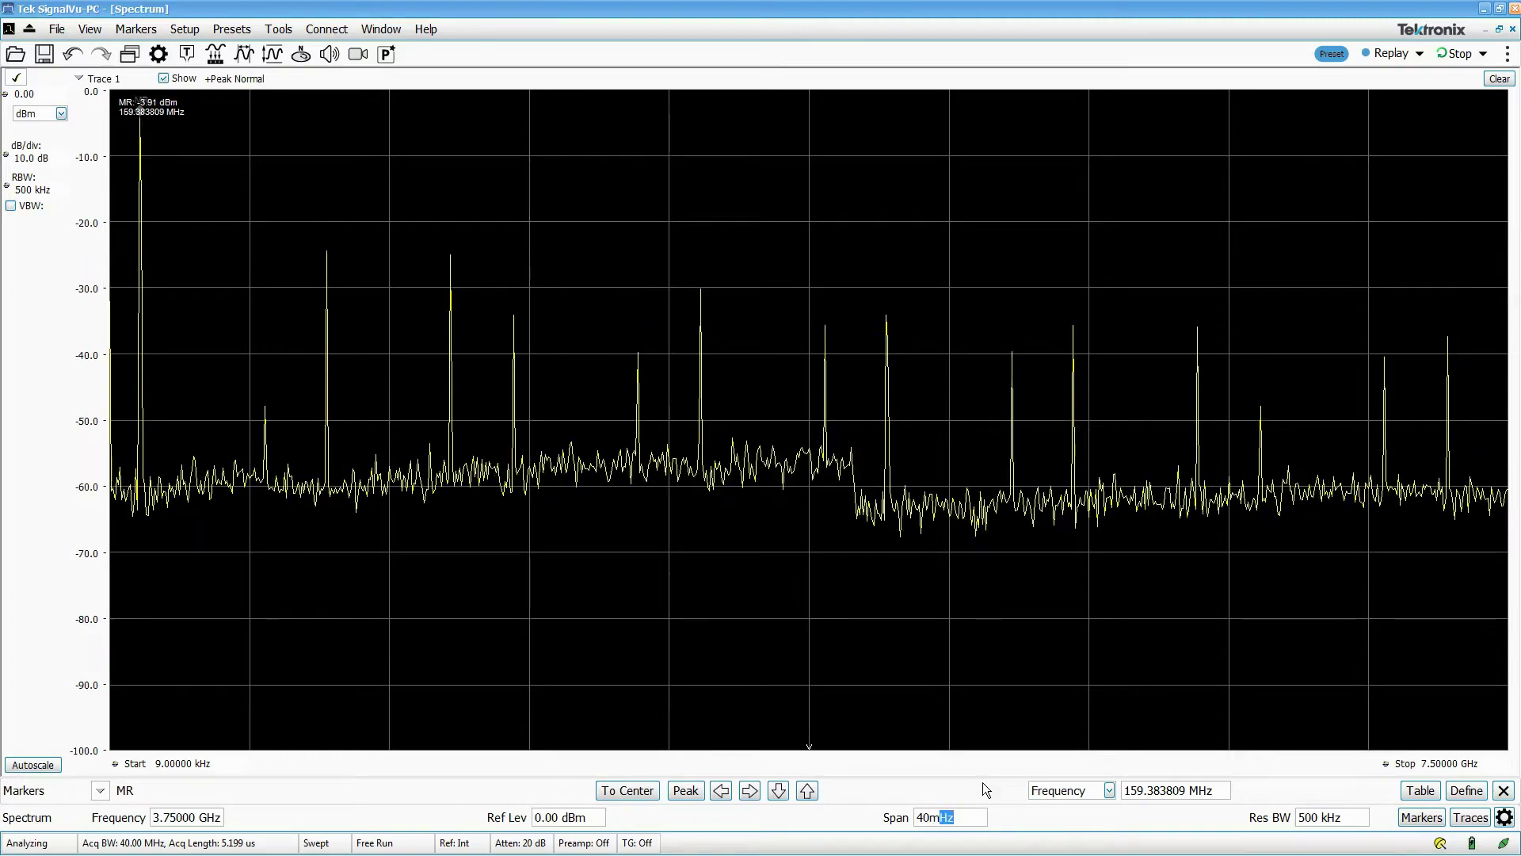
text(m)
key(Return)
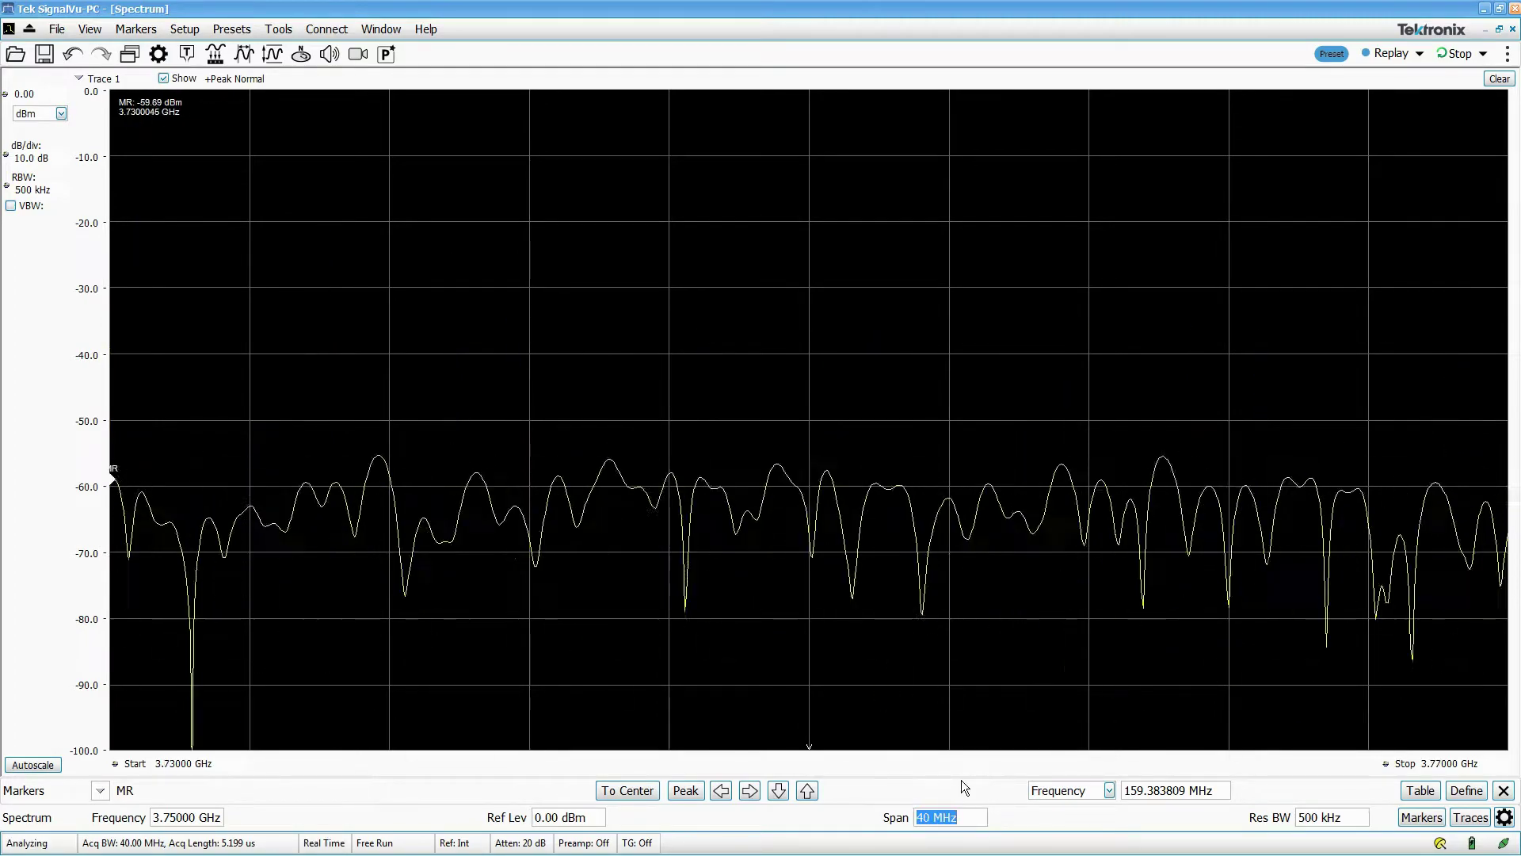
Step: Widen the span to 200 MHz
click(222, 818)
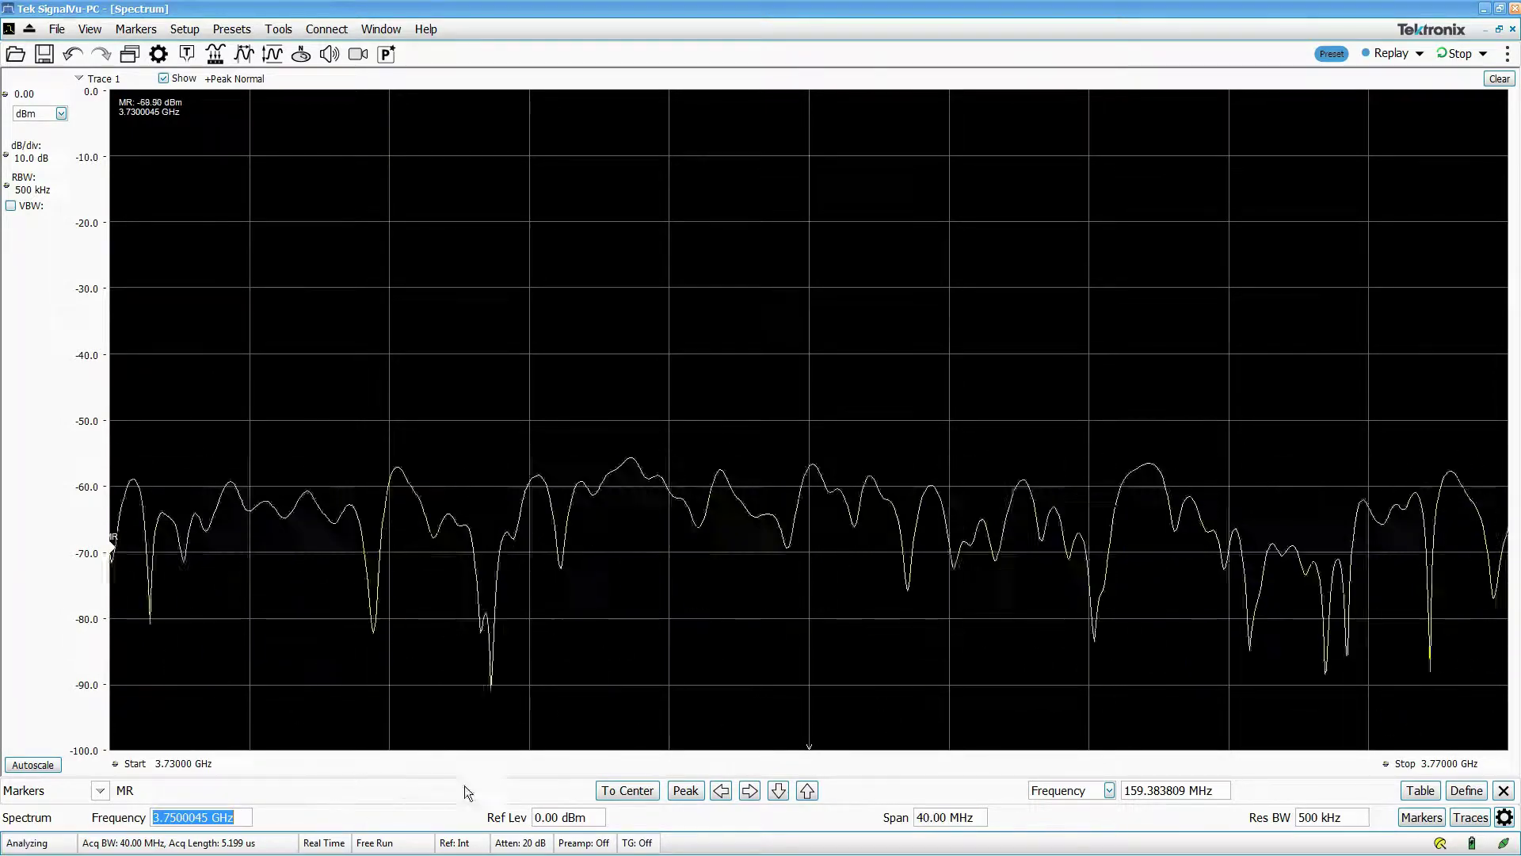
click(972, 824)
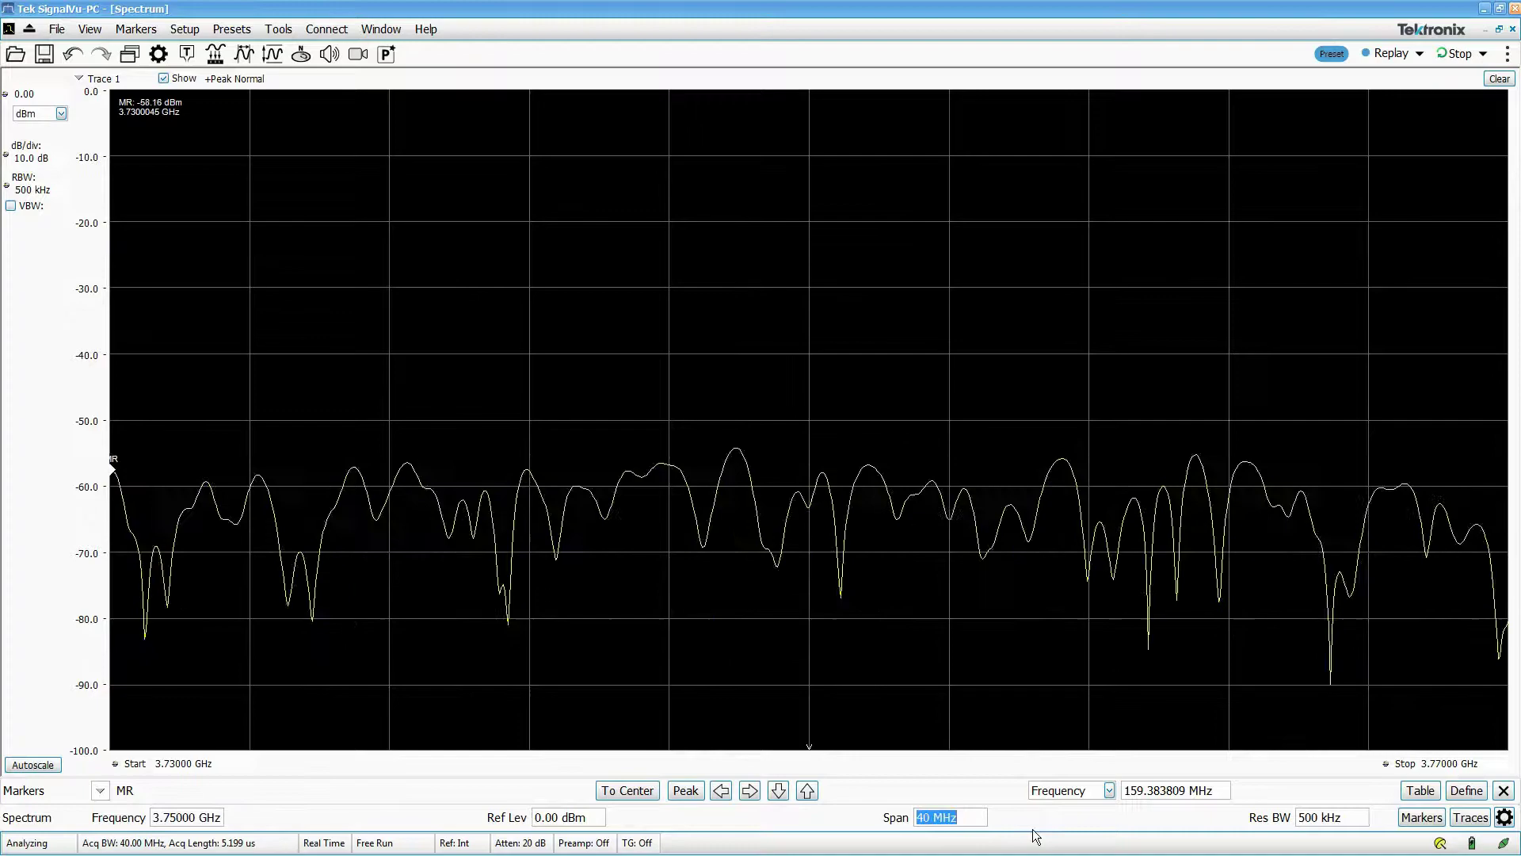
text(200)
key(Return)
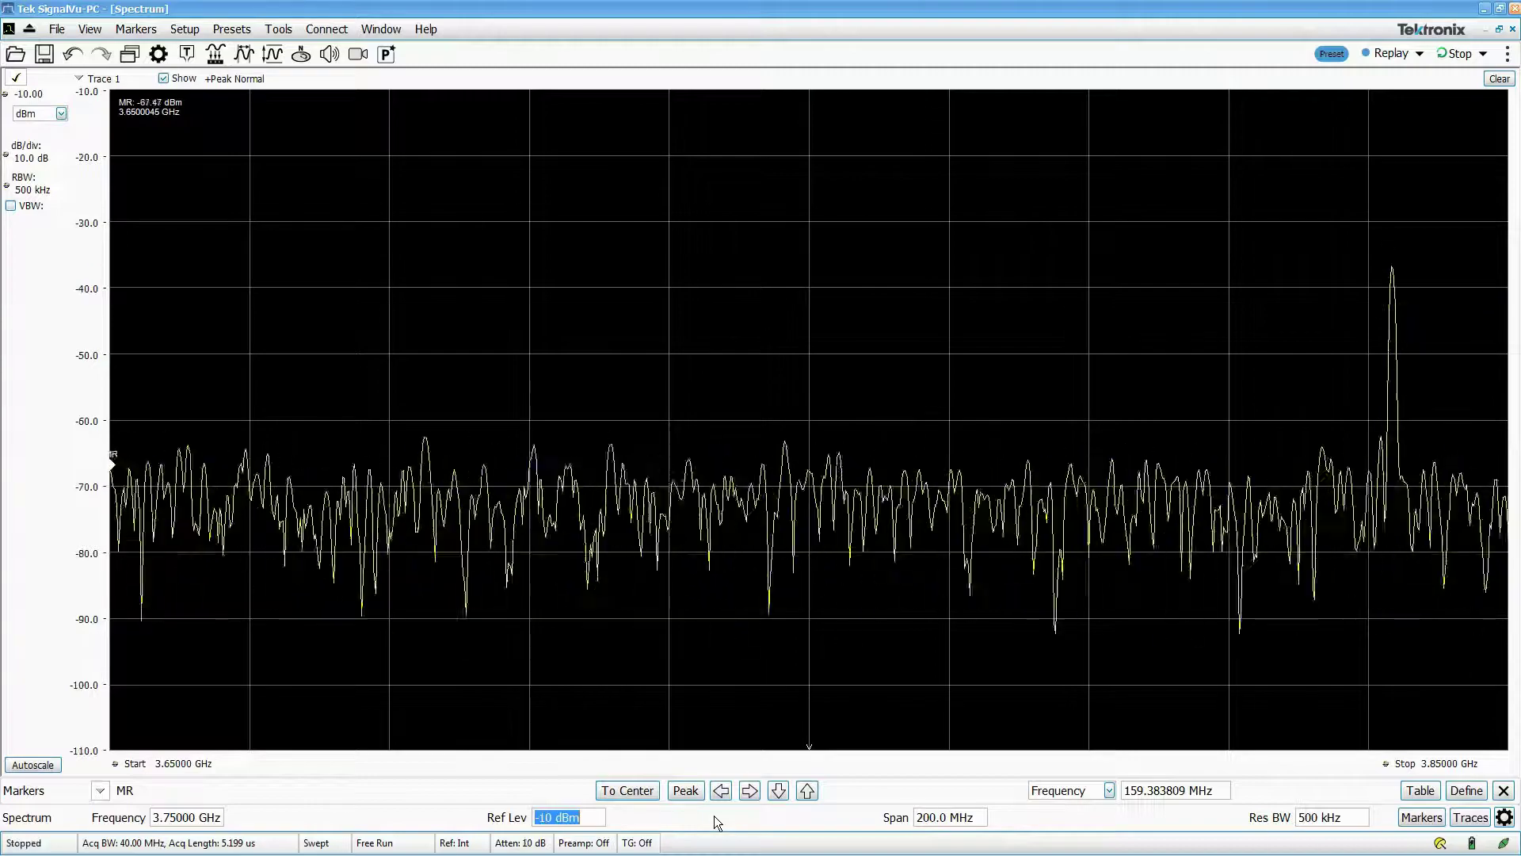
Step: Try reference levels of -30 and 20 dBm, then settle on 0 dBm
text(-30)
key(Return)
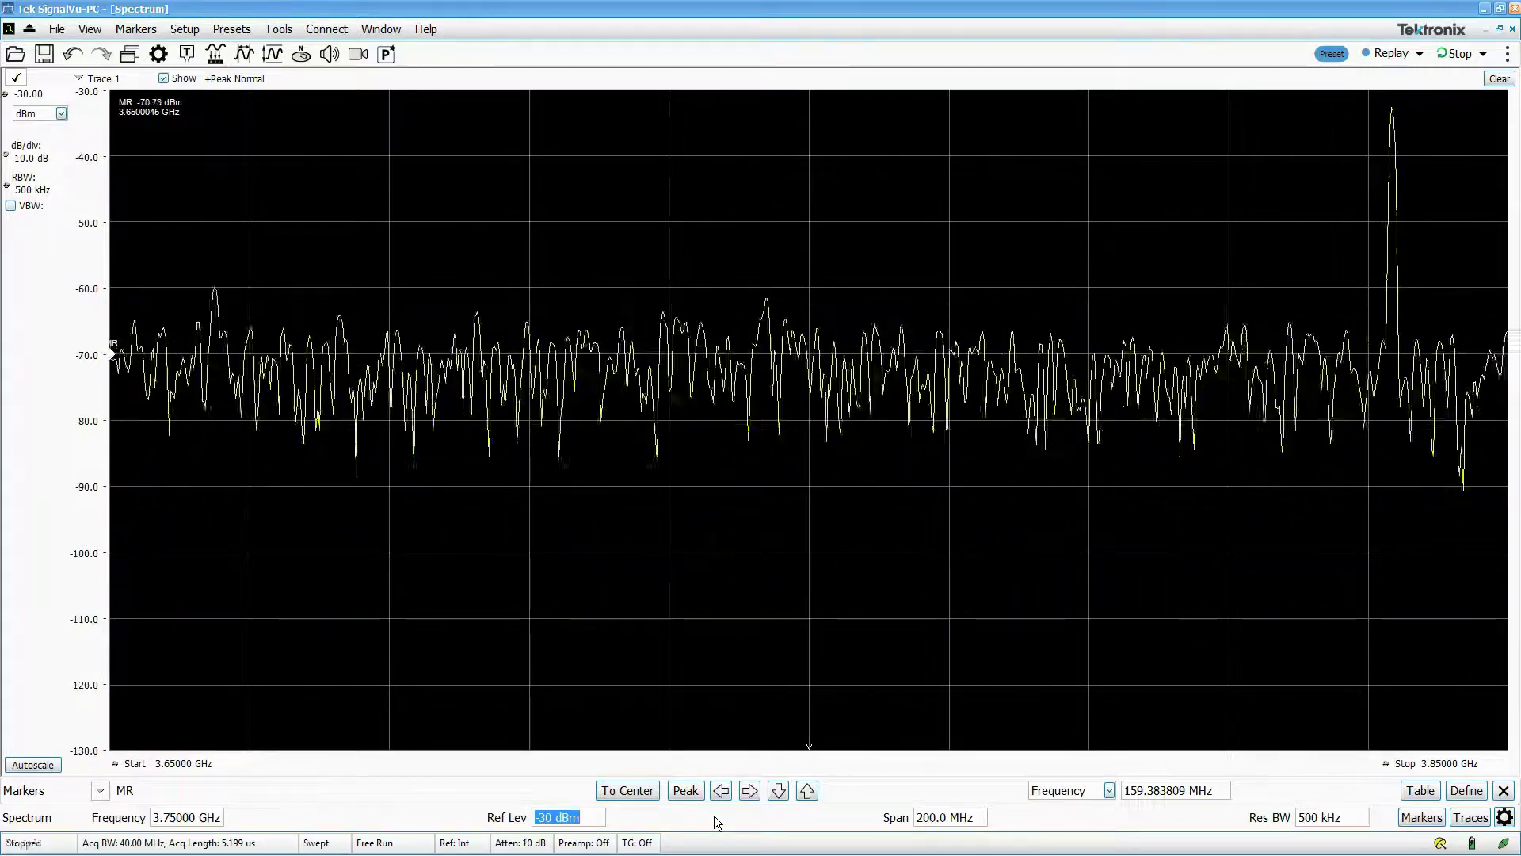
text(20)
key(Return)
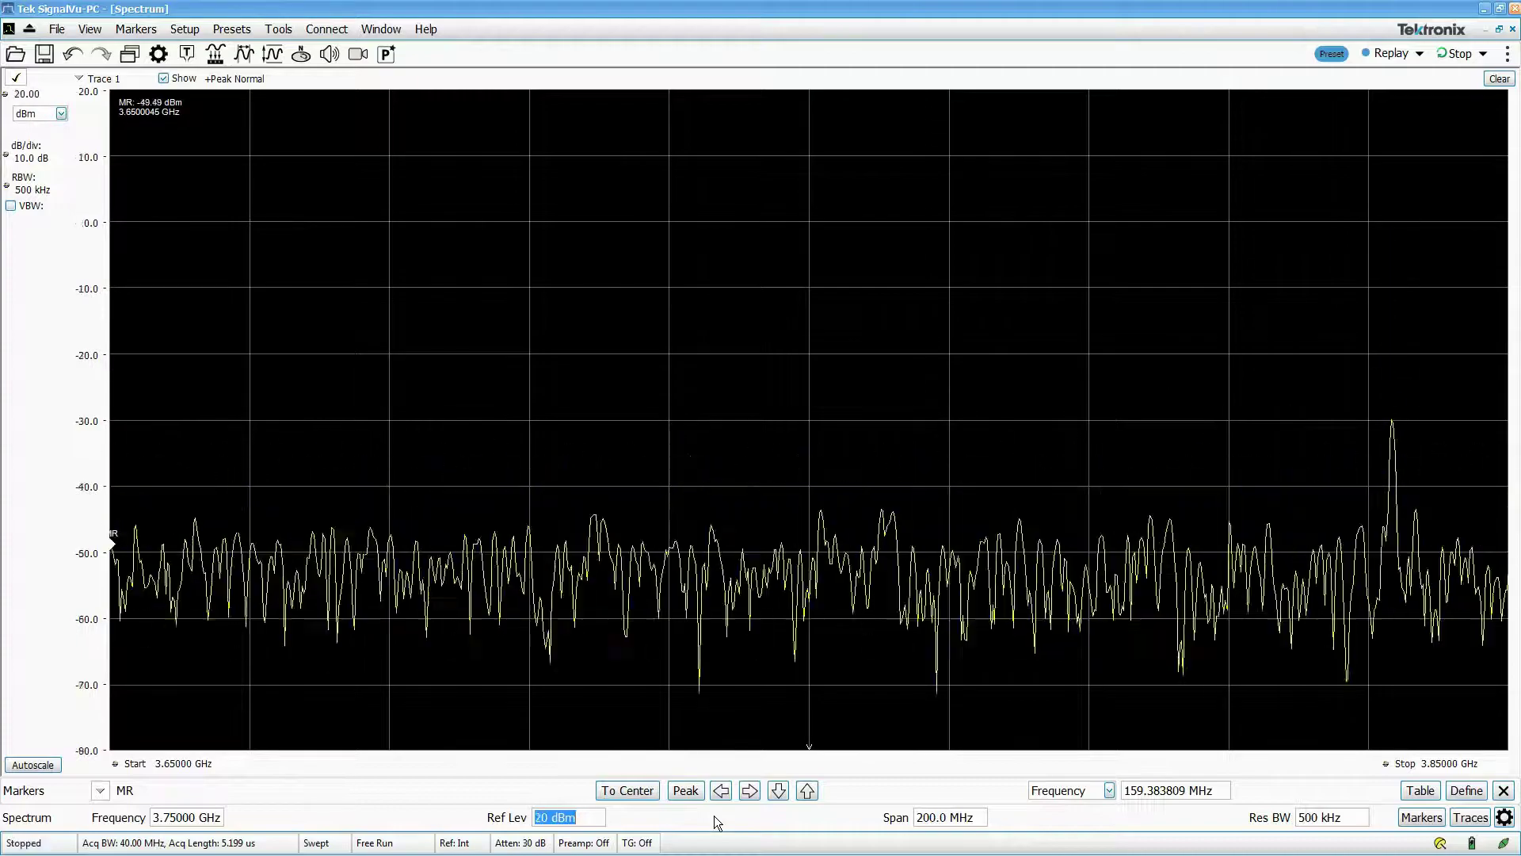
text(0)
key(Return)
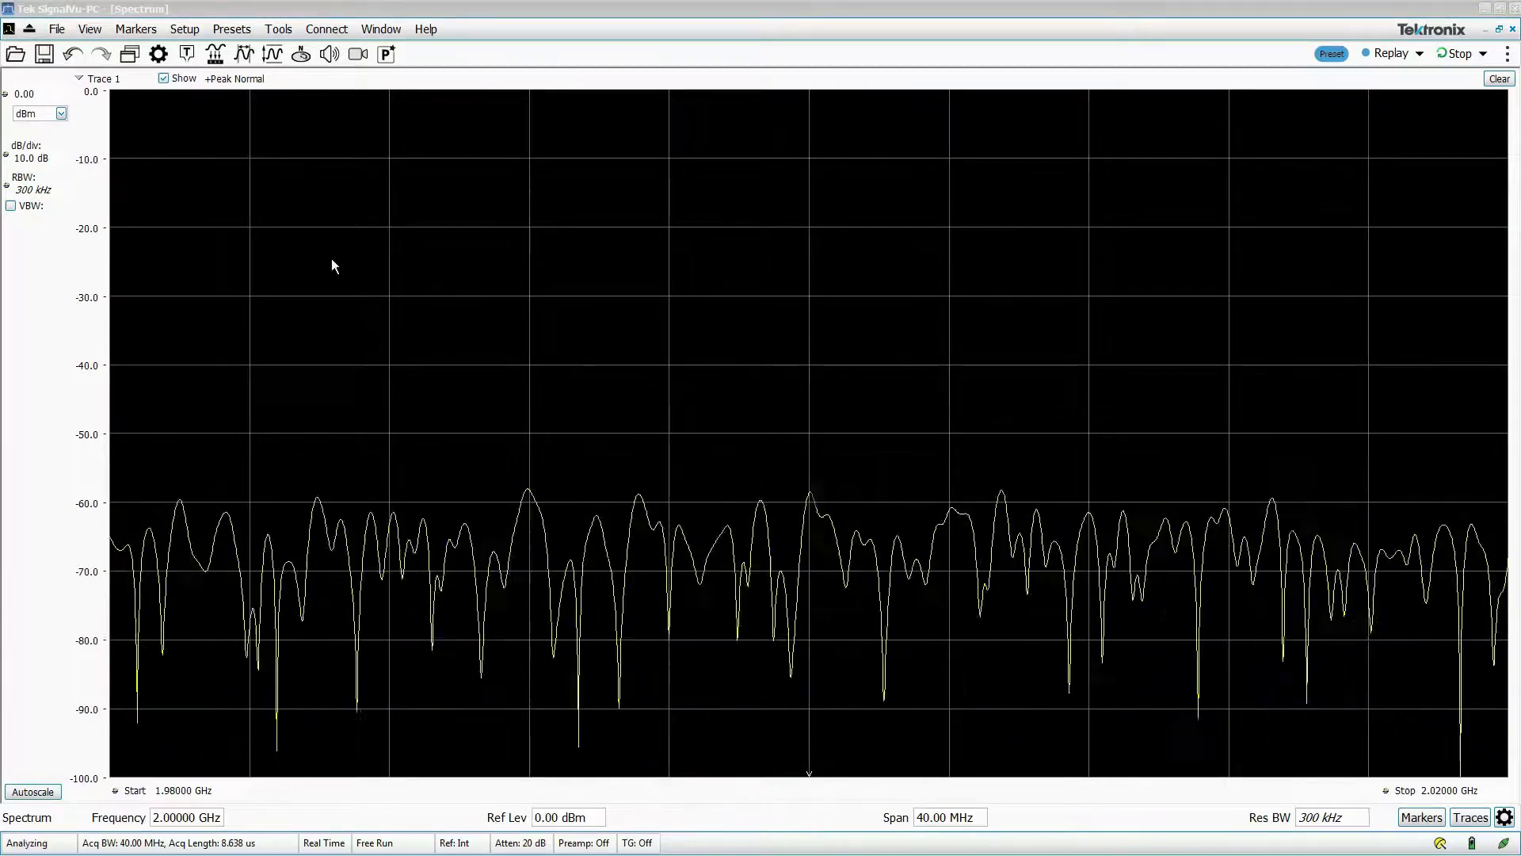
Step: Expand the spectrum to Max Span, 9 kHz to 7.5 GHz, in Spectrum Settings
click(158, 54)
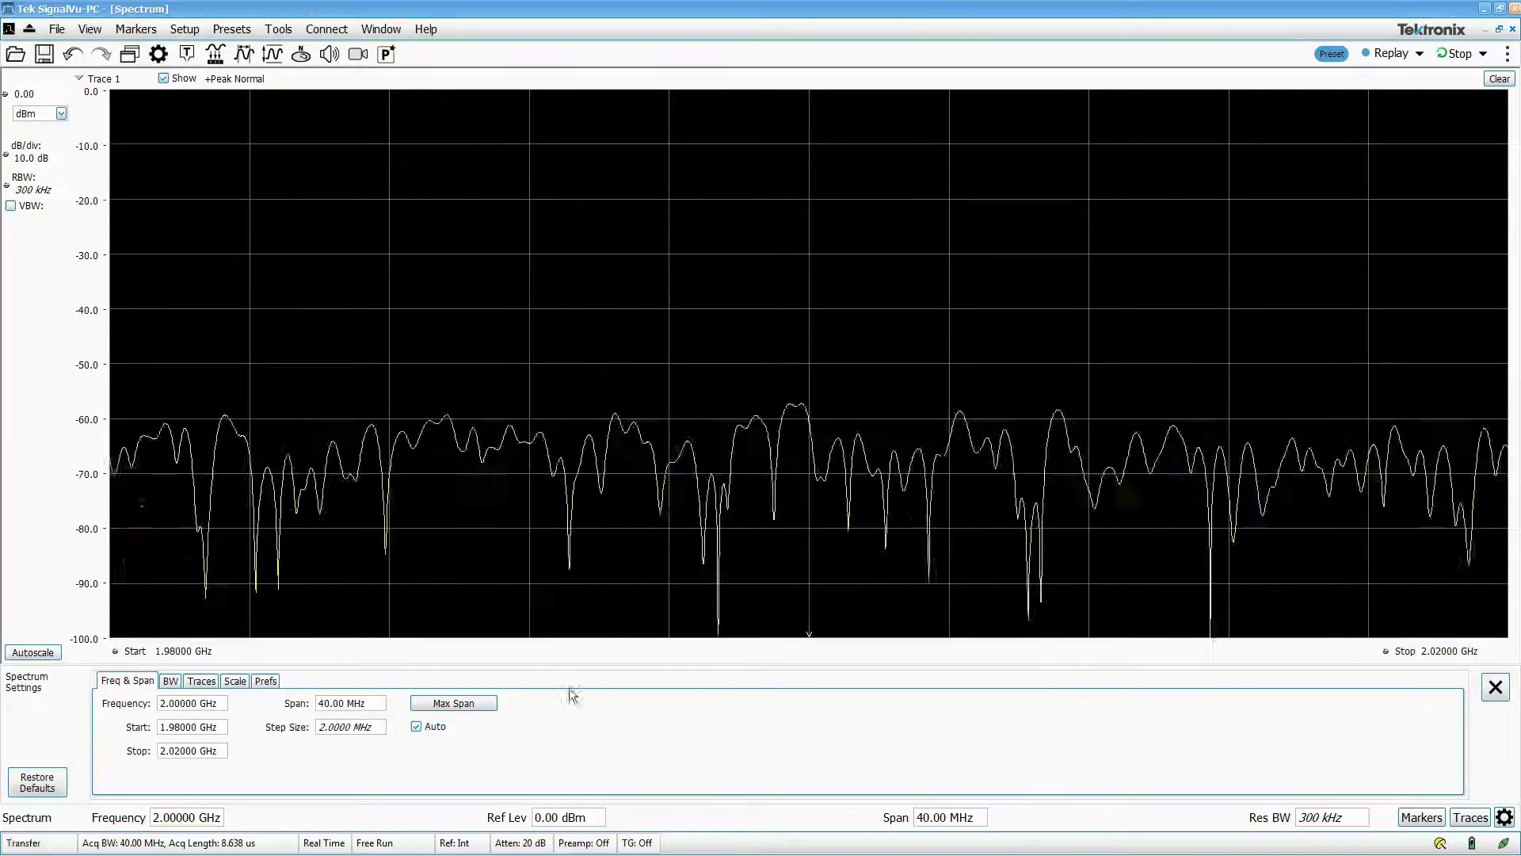
click(471, 702)
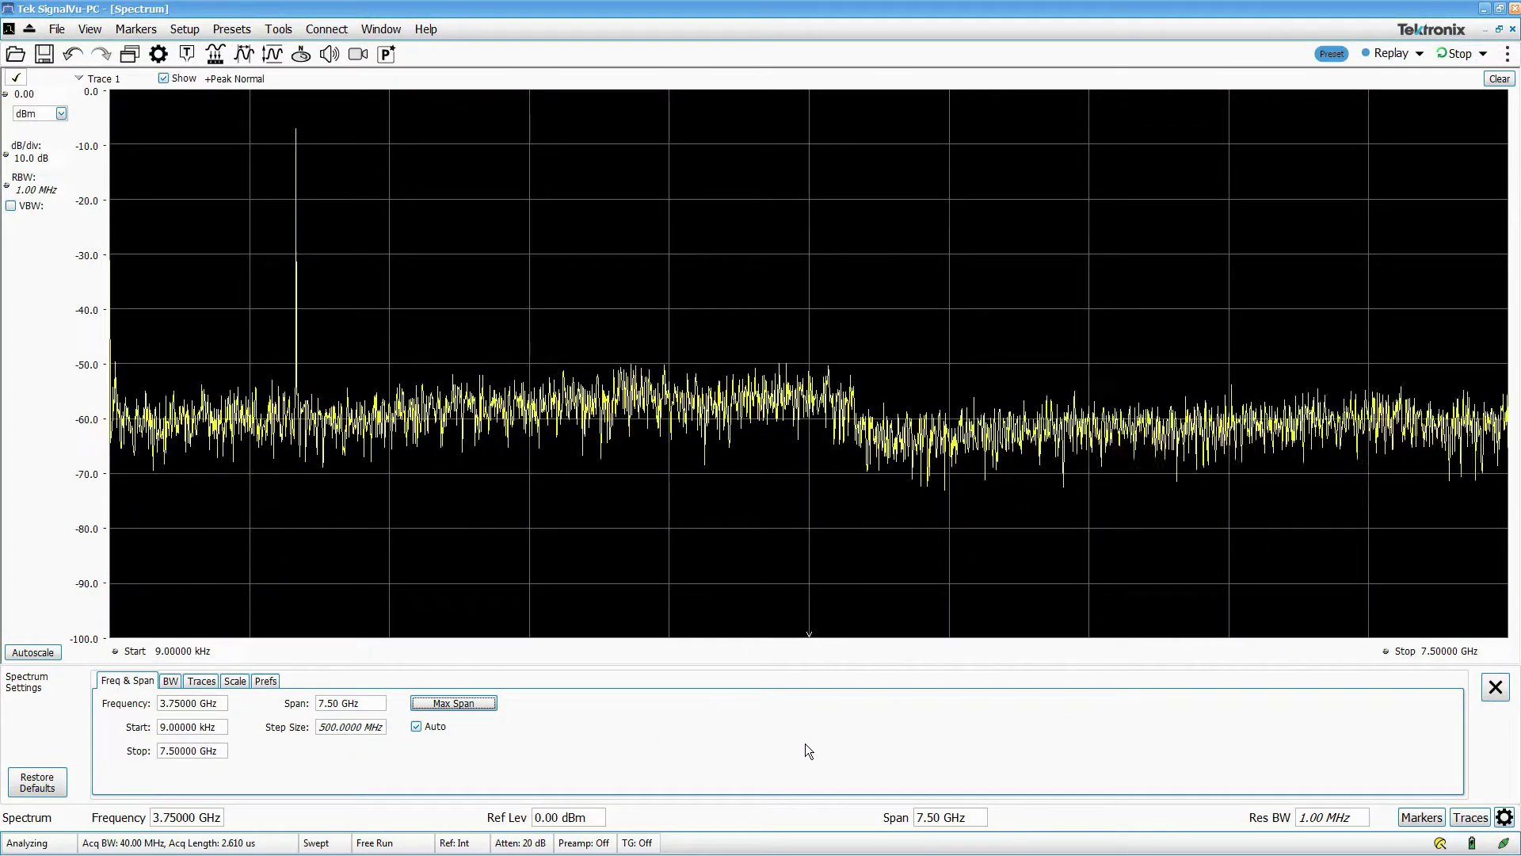
click(1494, 687)
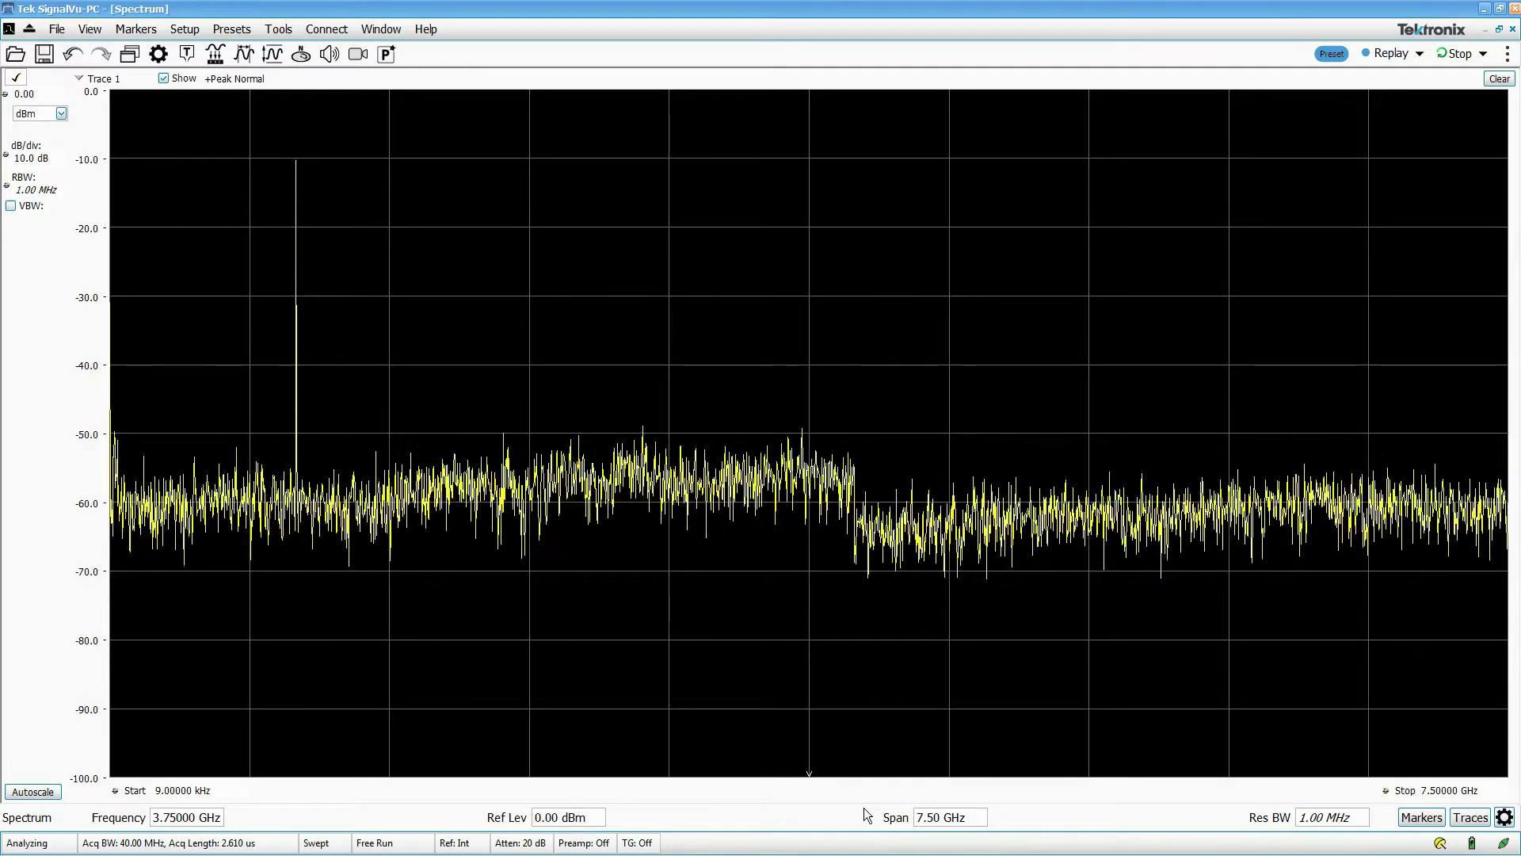
Step: Put a marker on the strongest peak and centre the display on 1 GHz
right_click(593, 265)
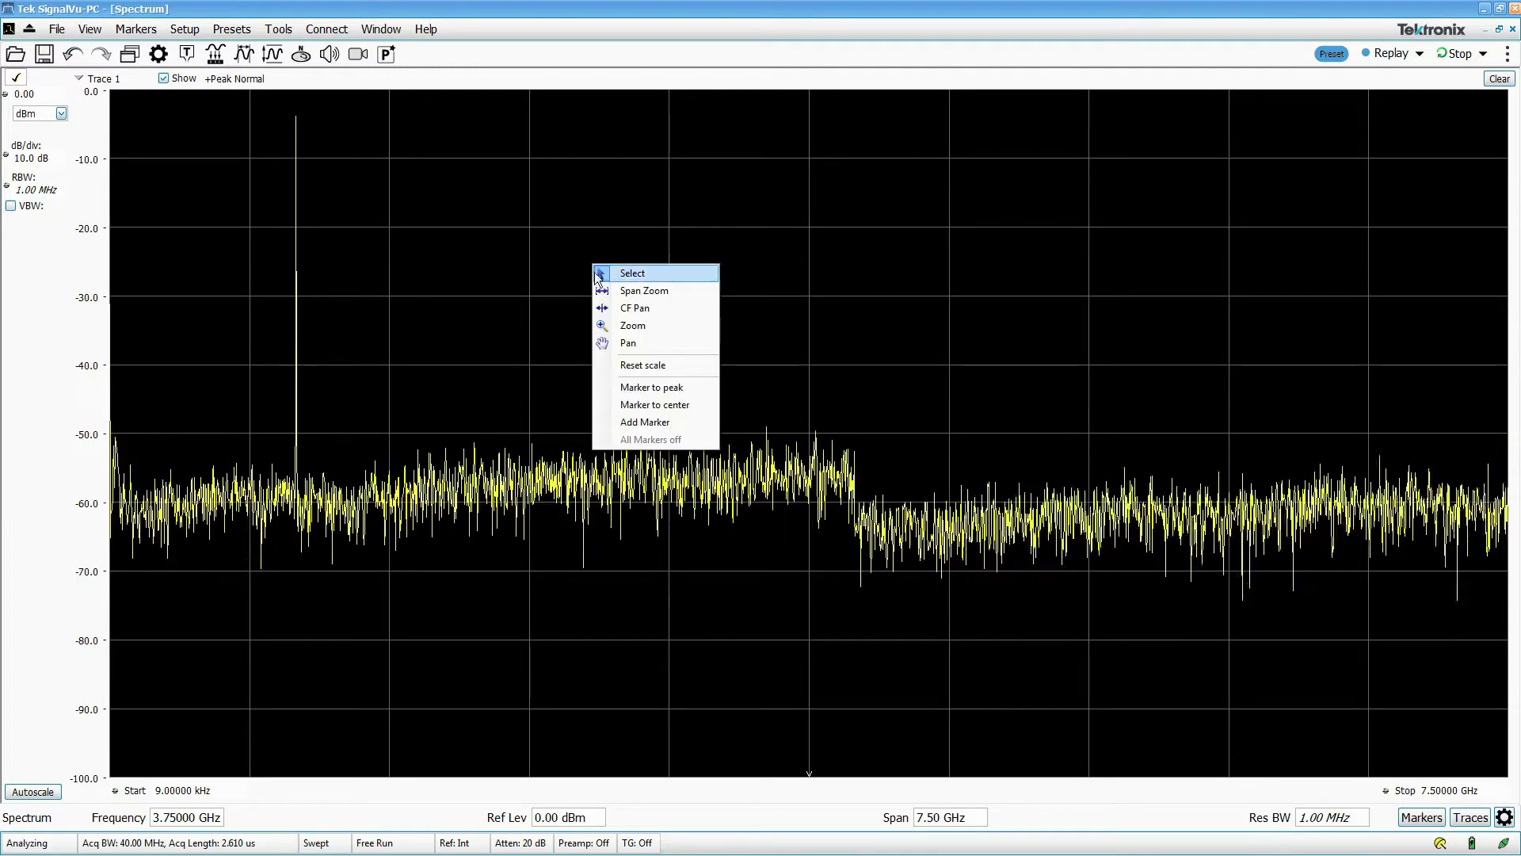
click(707, 387)
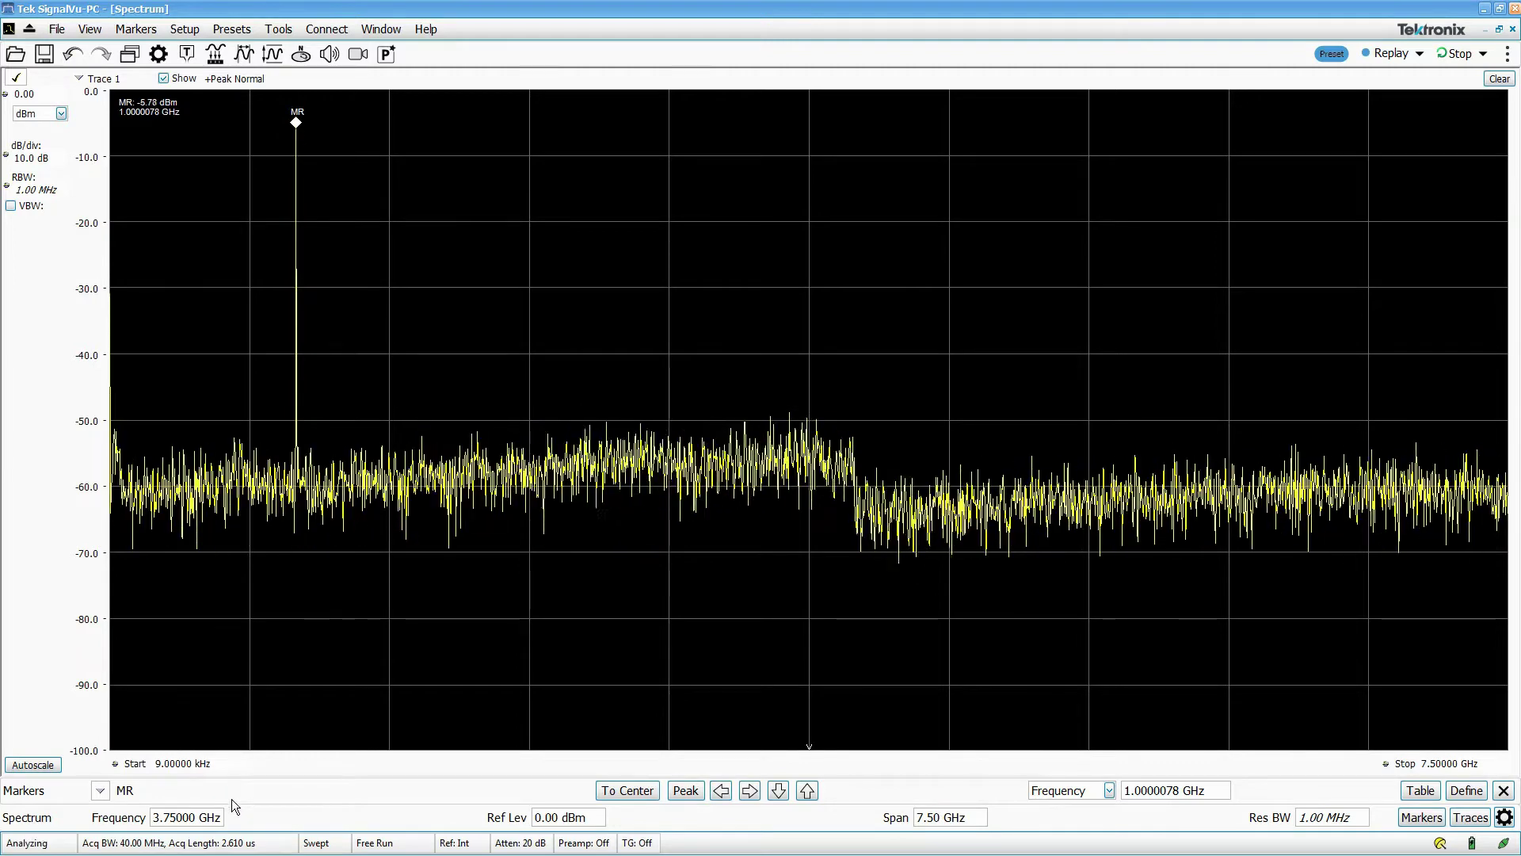
click(186, 817)
text(1)
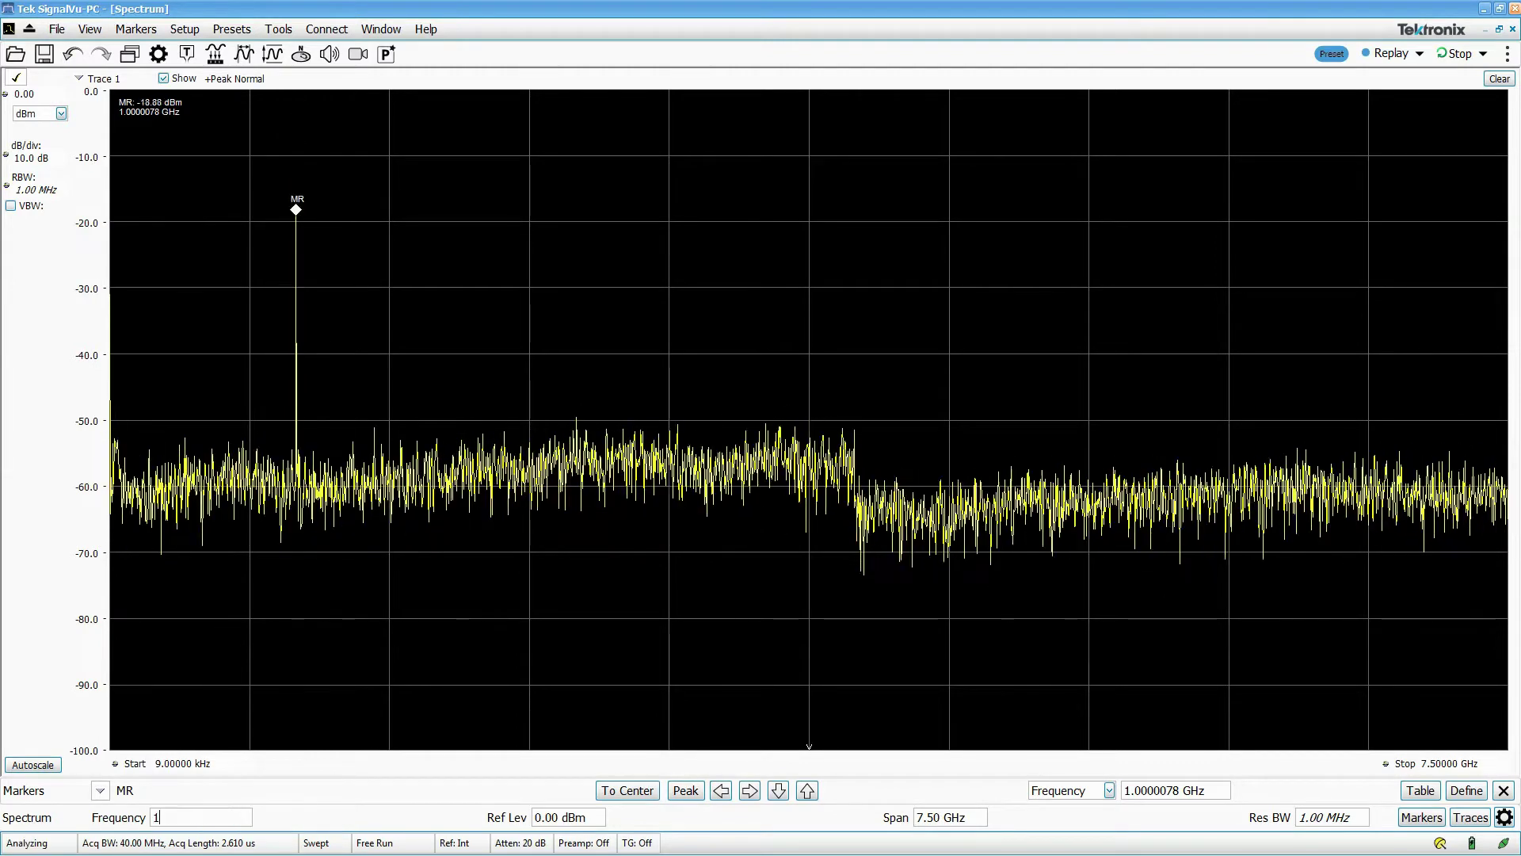
key(Return)
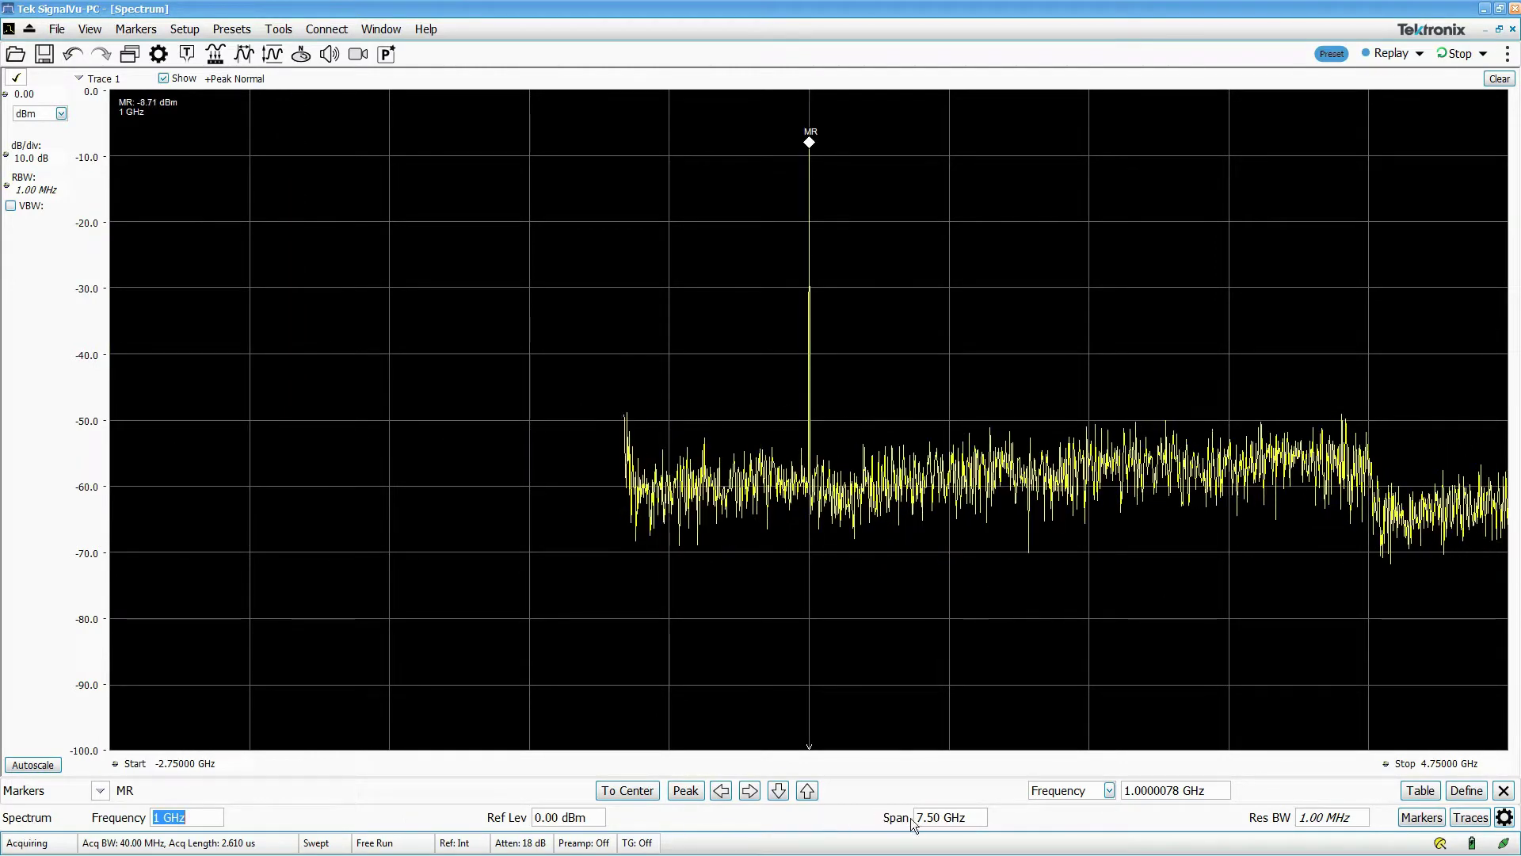
Step: Set the span to 2 MHz and the resolution bandwidth to 1 kHz
click(927, 821)
text(2M)
key(Return)
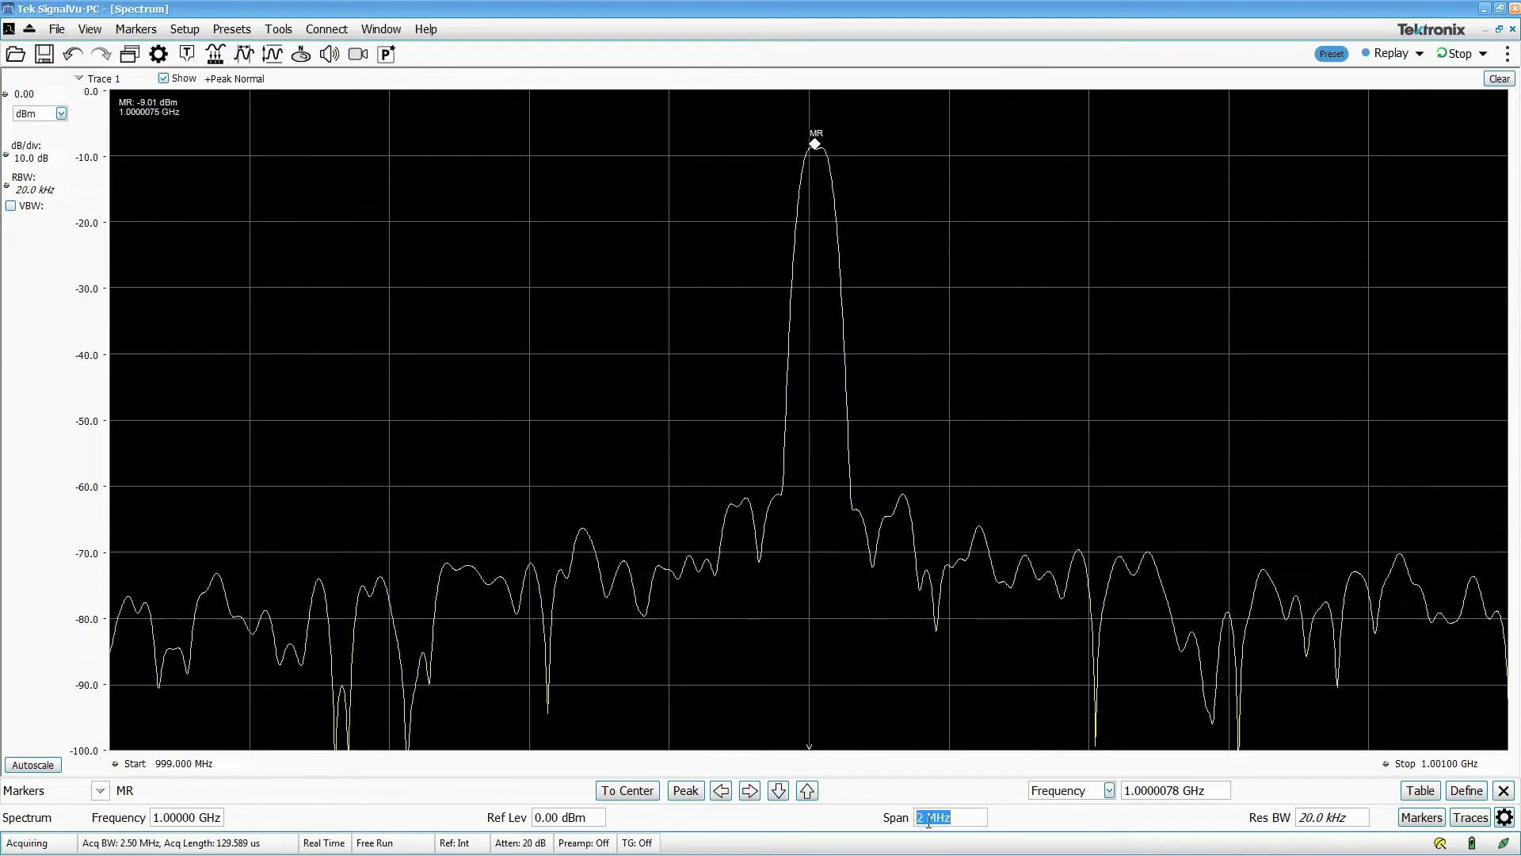
click(1339, 819)
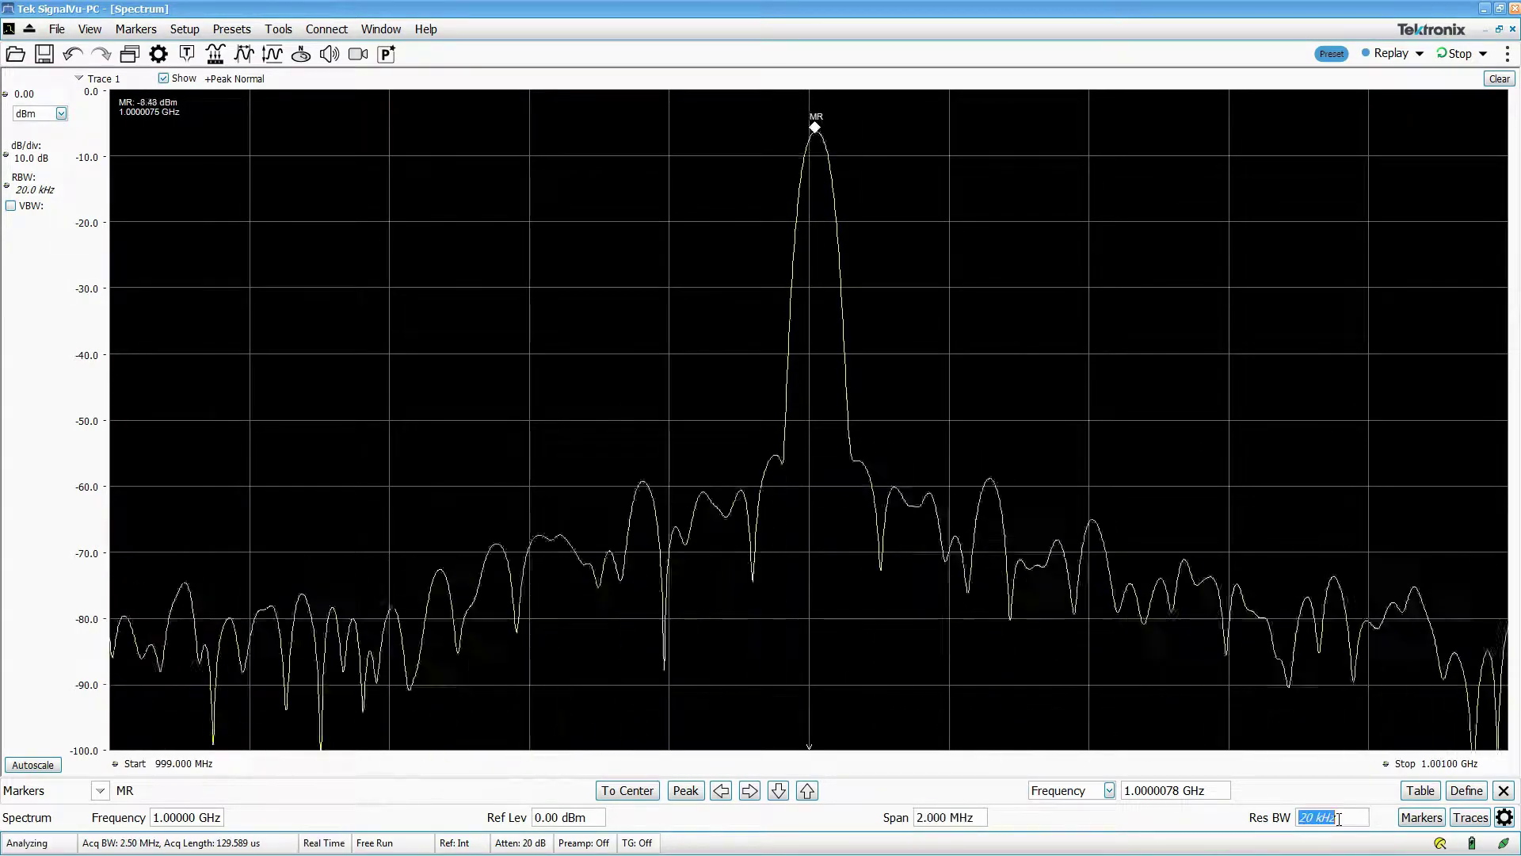
text(1k)
key(Return)
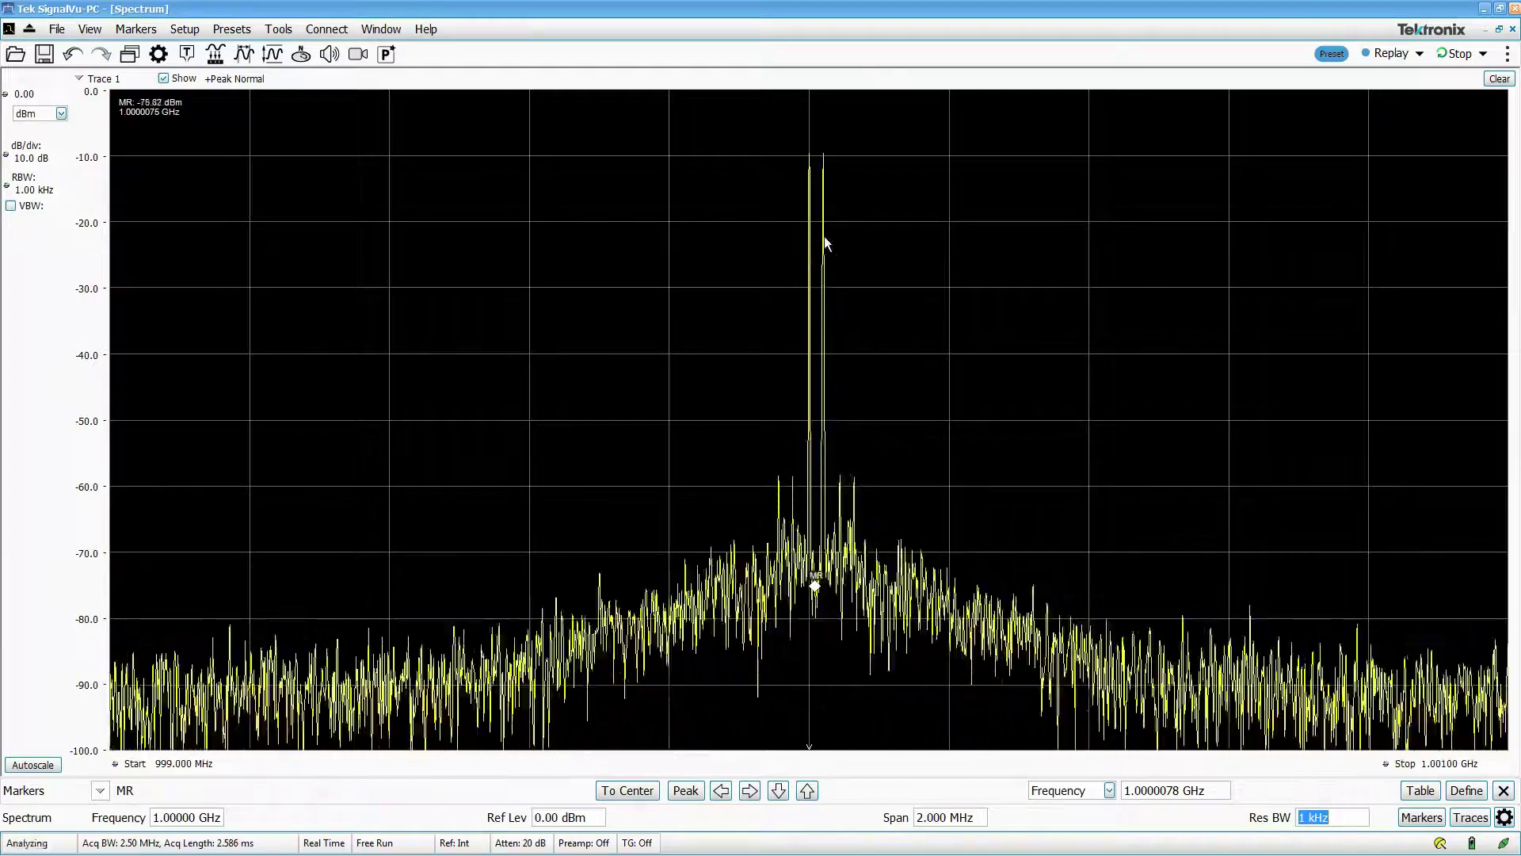
Step: Put marker MR on the 1 GHz peak and add marker M1 at 20 kHz above it
right_click(1019, 311)
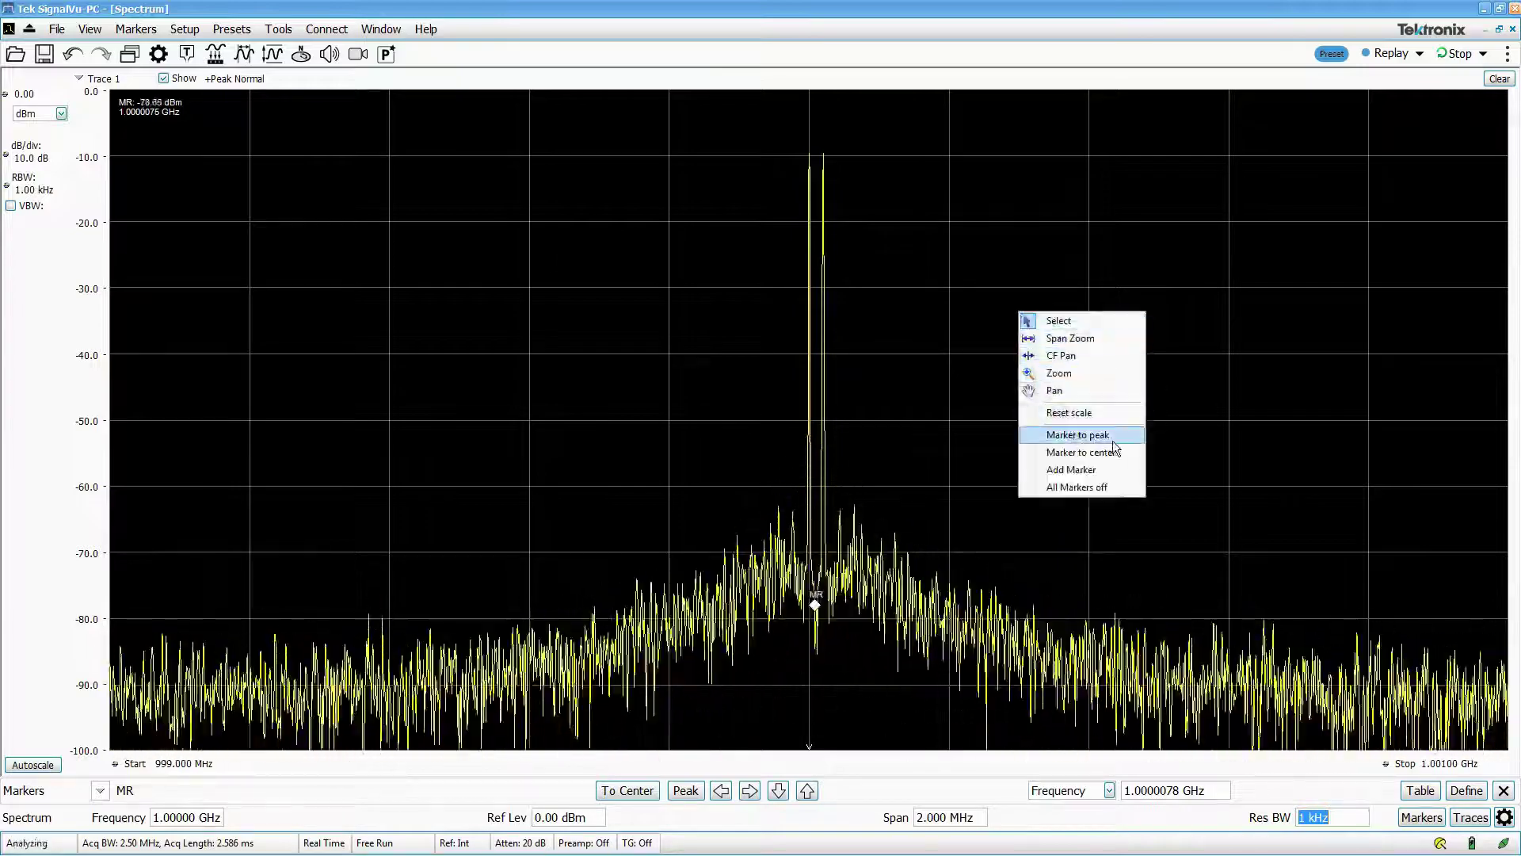
click(1113, 440)
right_click(1031, 343)
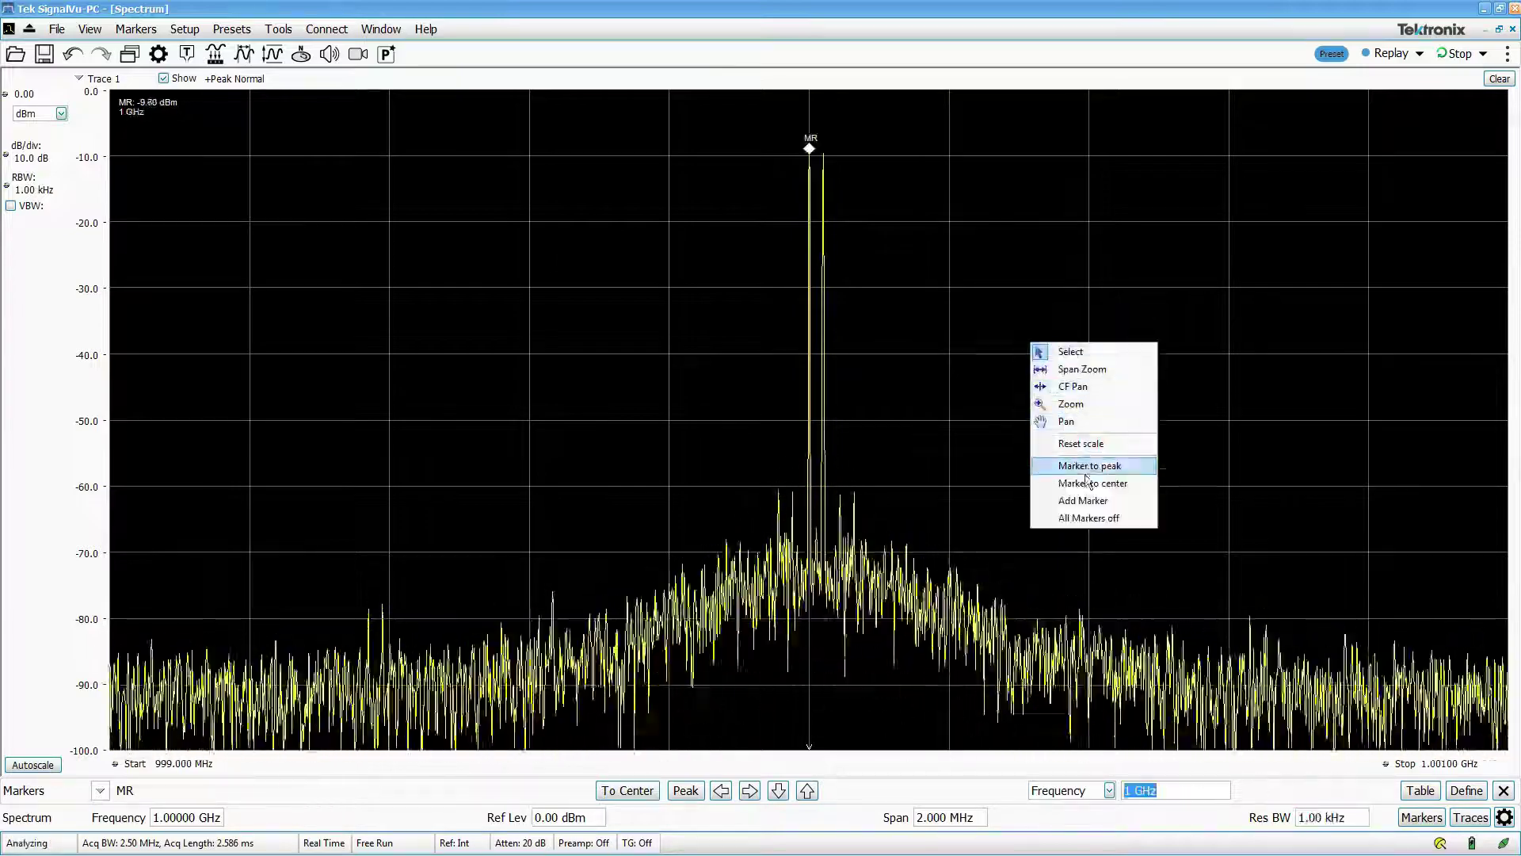
click(1084, 500)
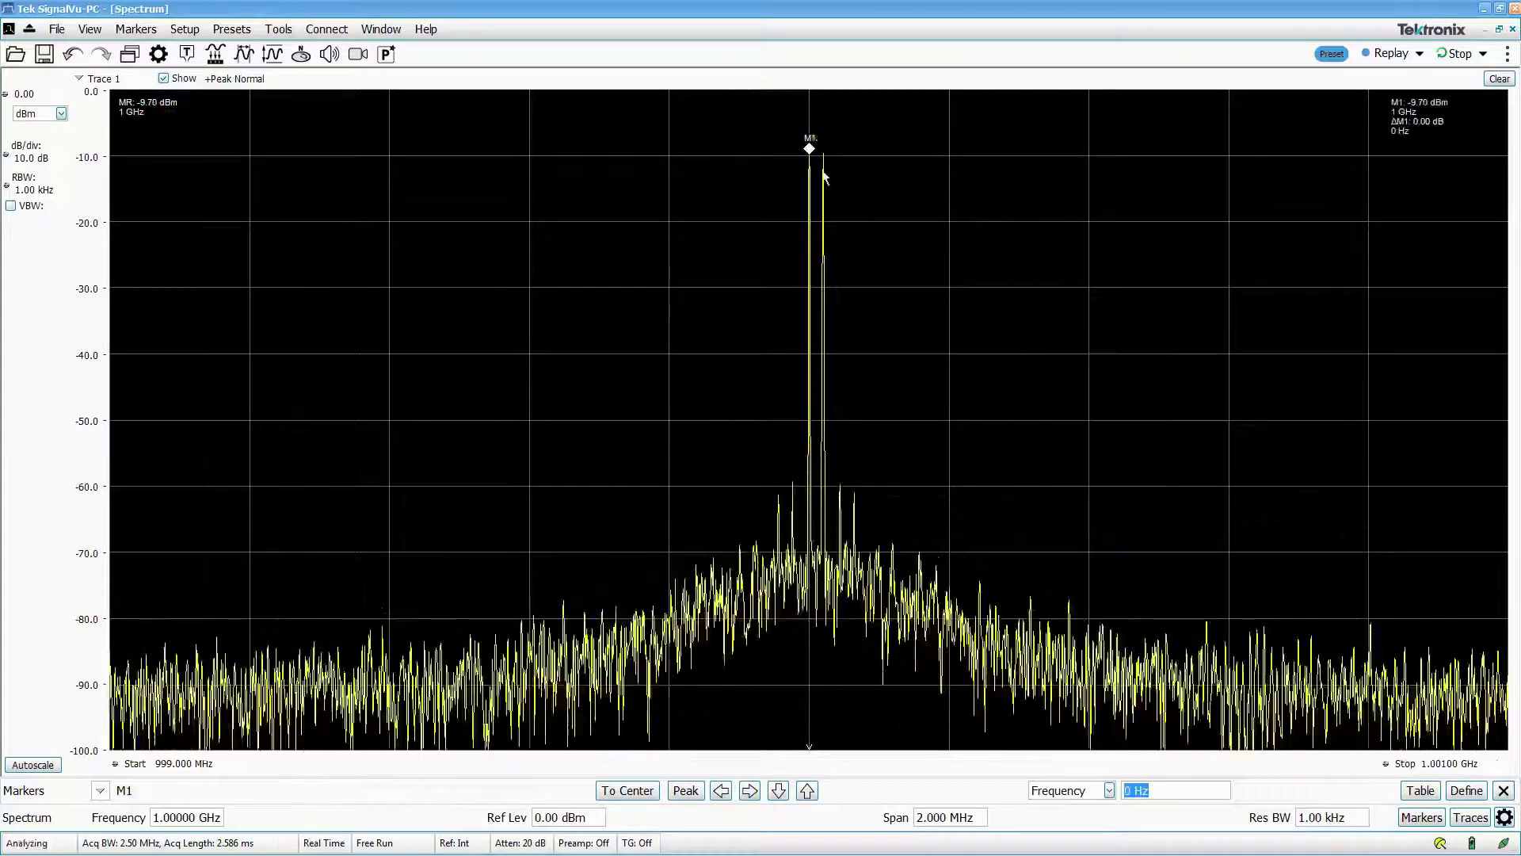
drag(809, 149, 823, 149)
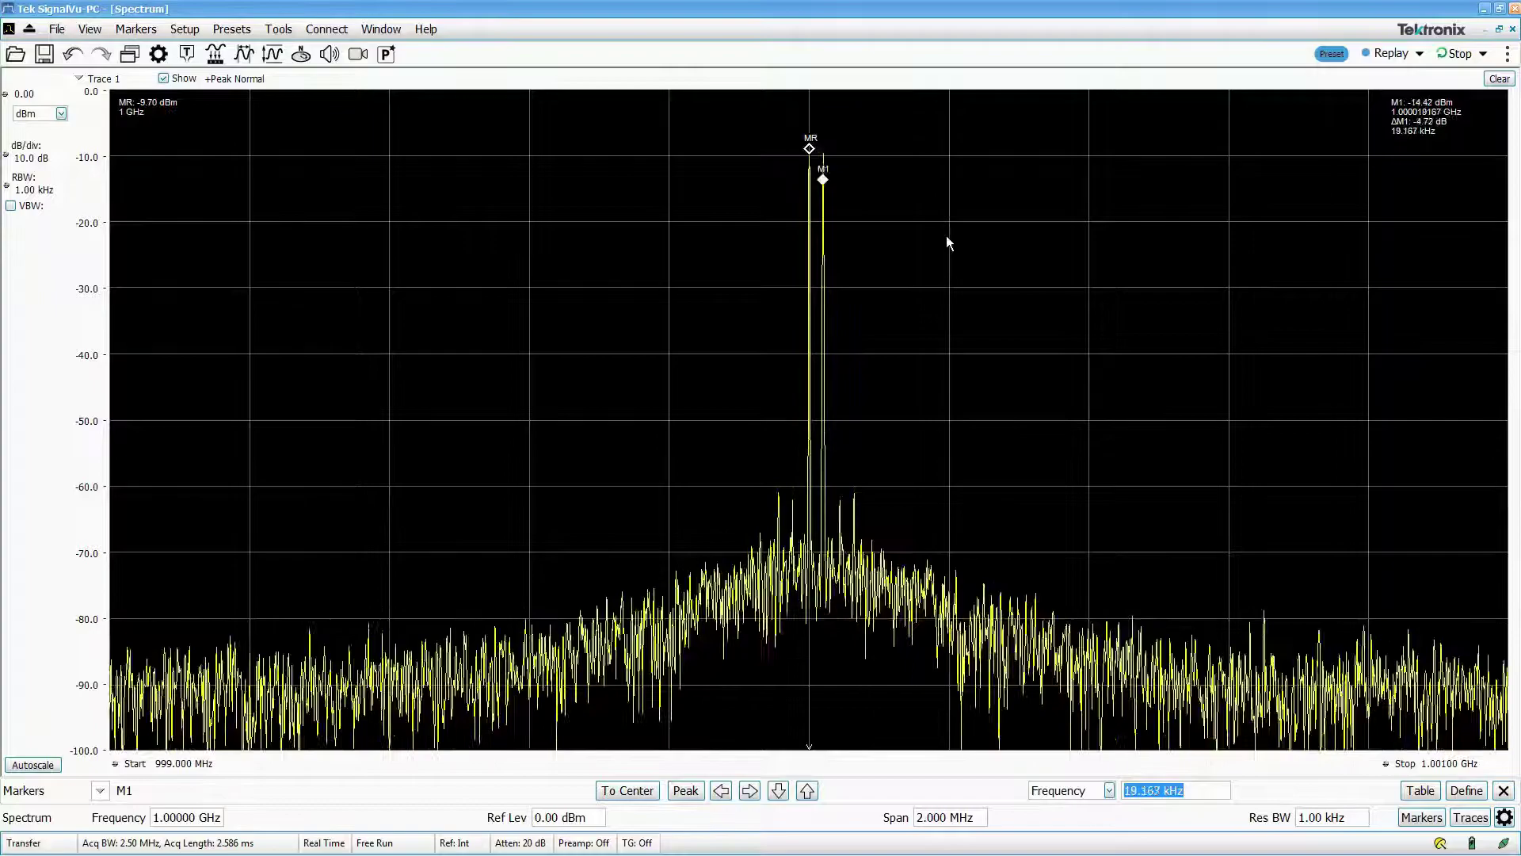
text(20k)
key(Return)
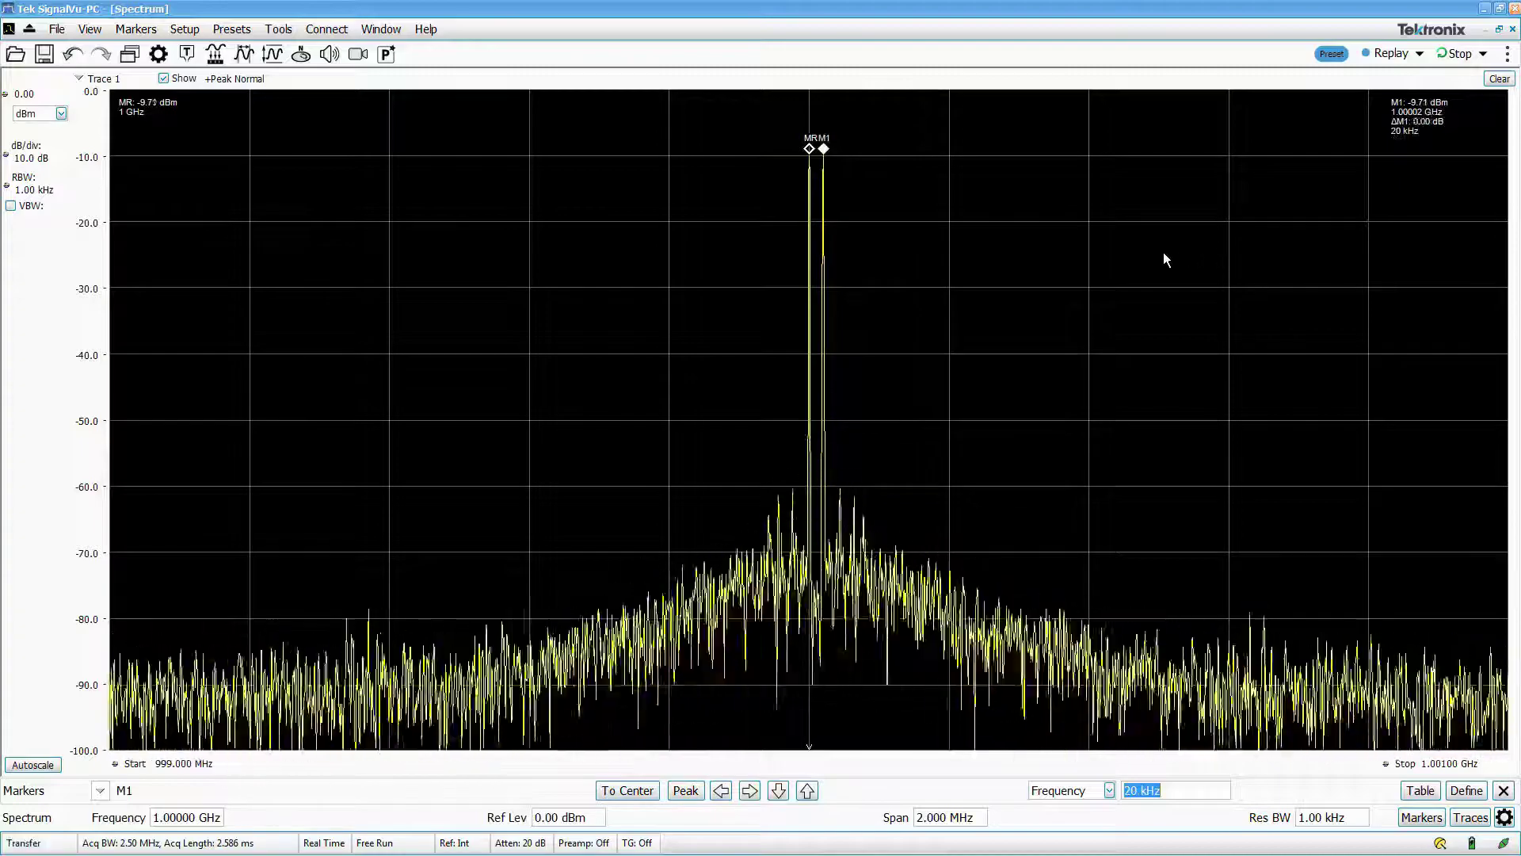
Step: Step the resolution bandwidth through 5 kHz and 30 kHz to 50 kHz
click(1332, 822)
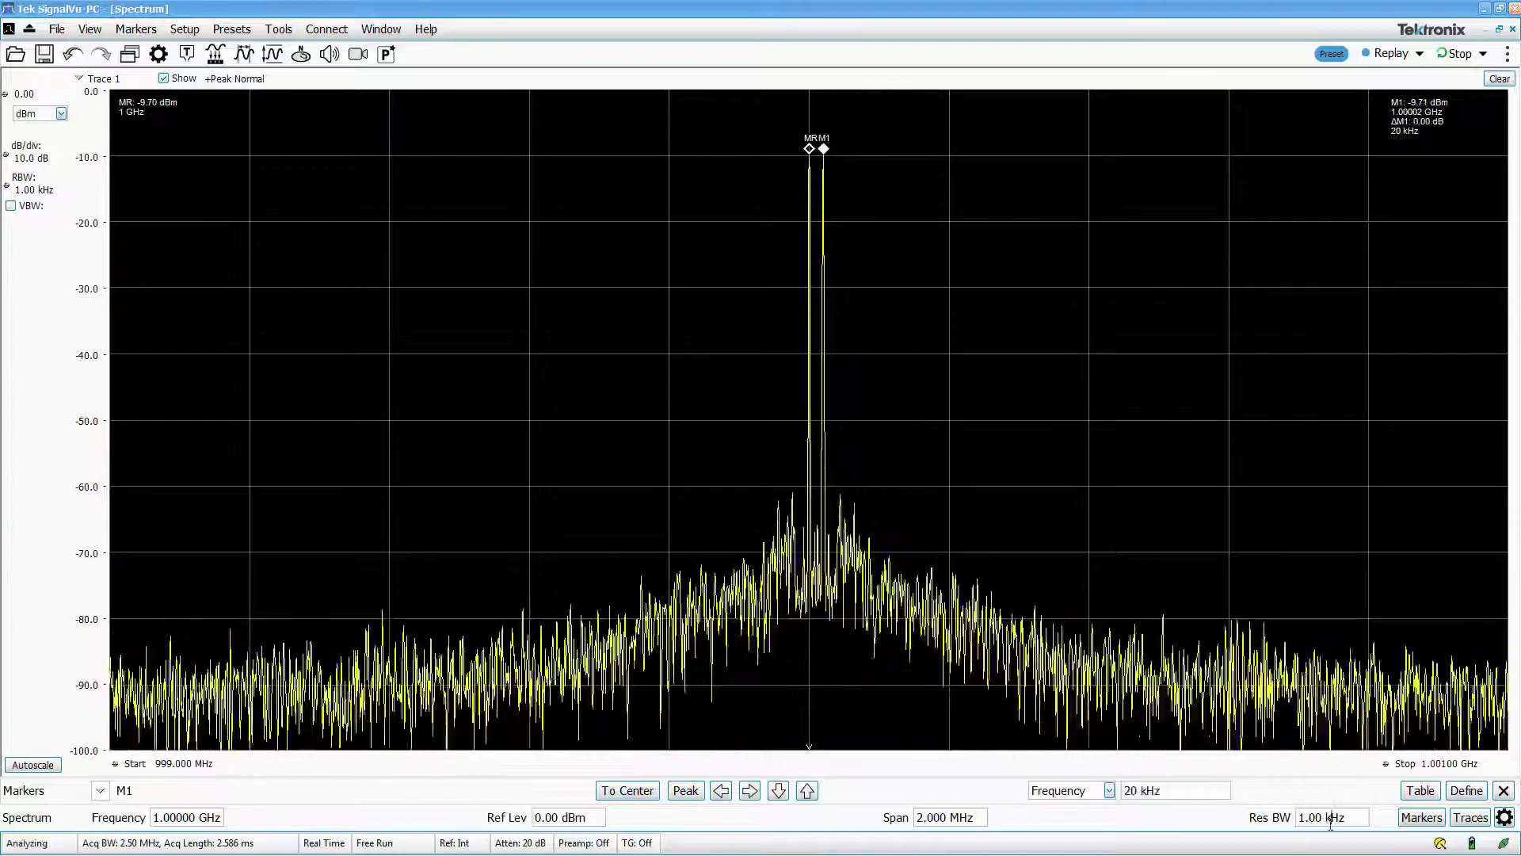
text(5)
key(Return)
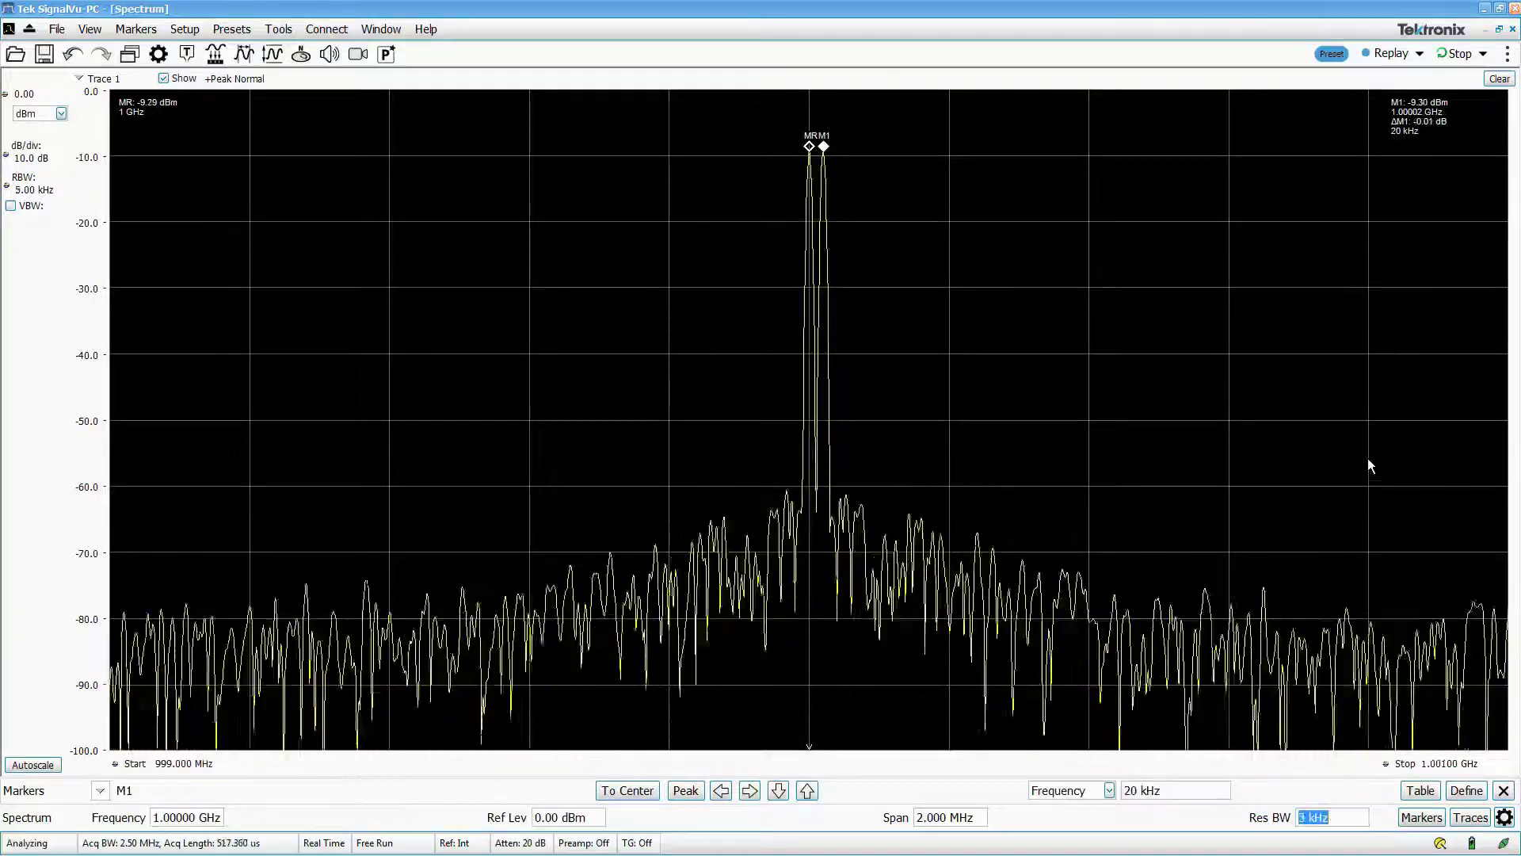
text(30)
key(Return)
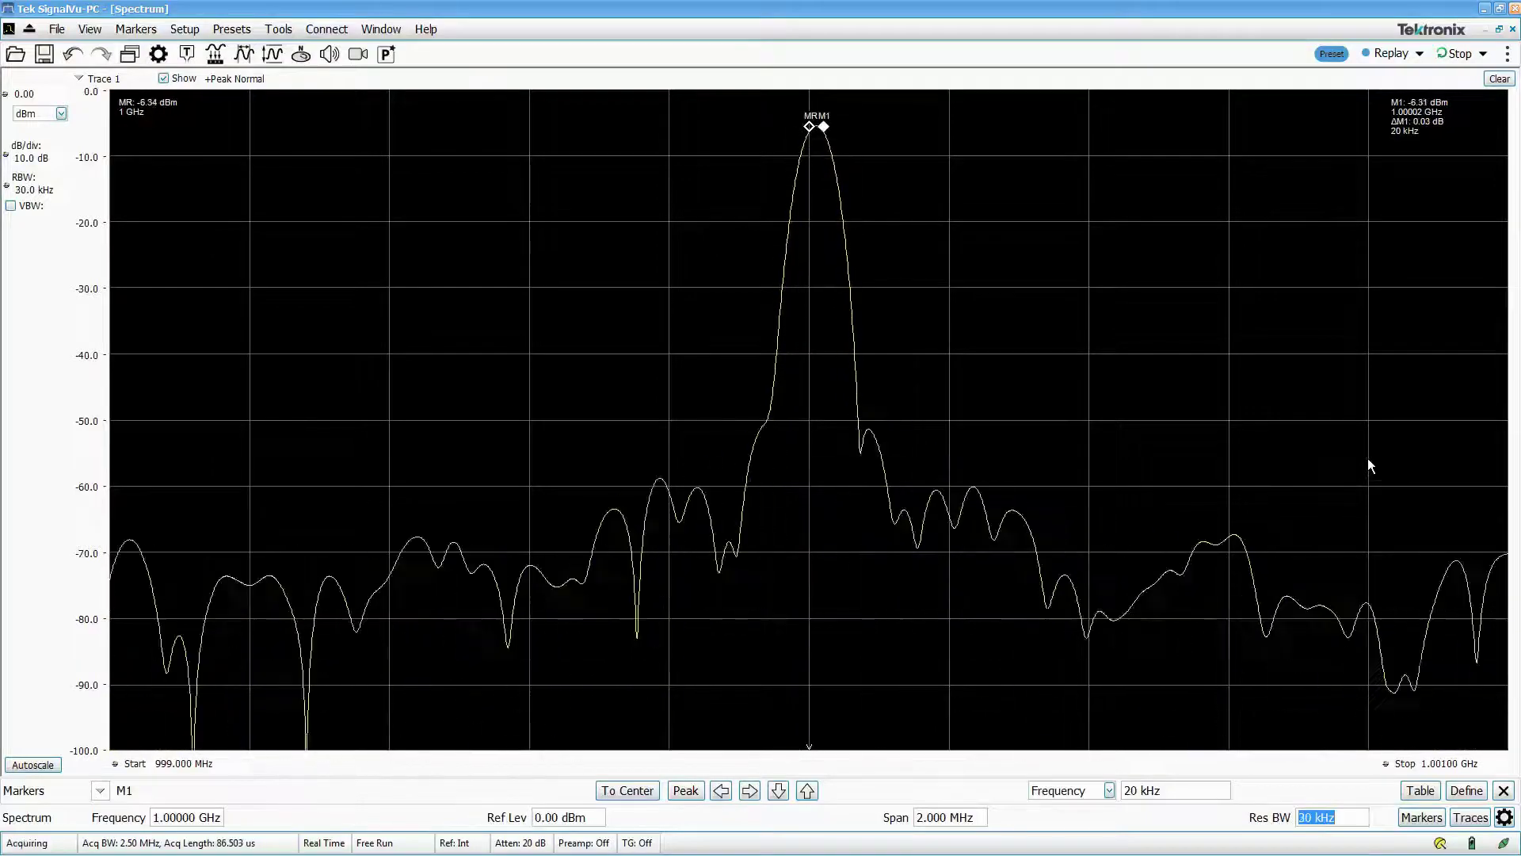
text(50)
key(Return)
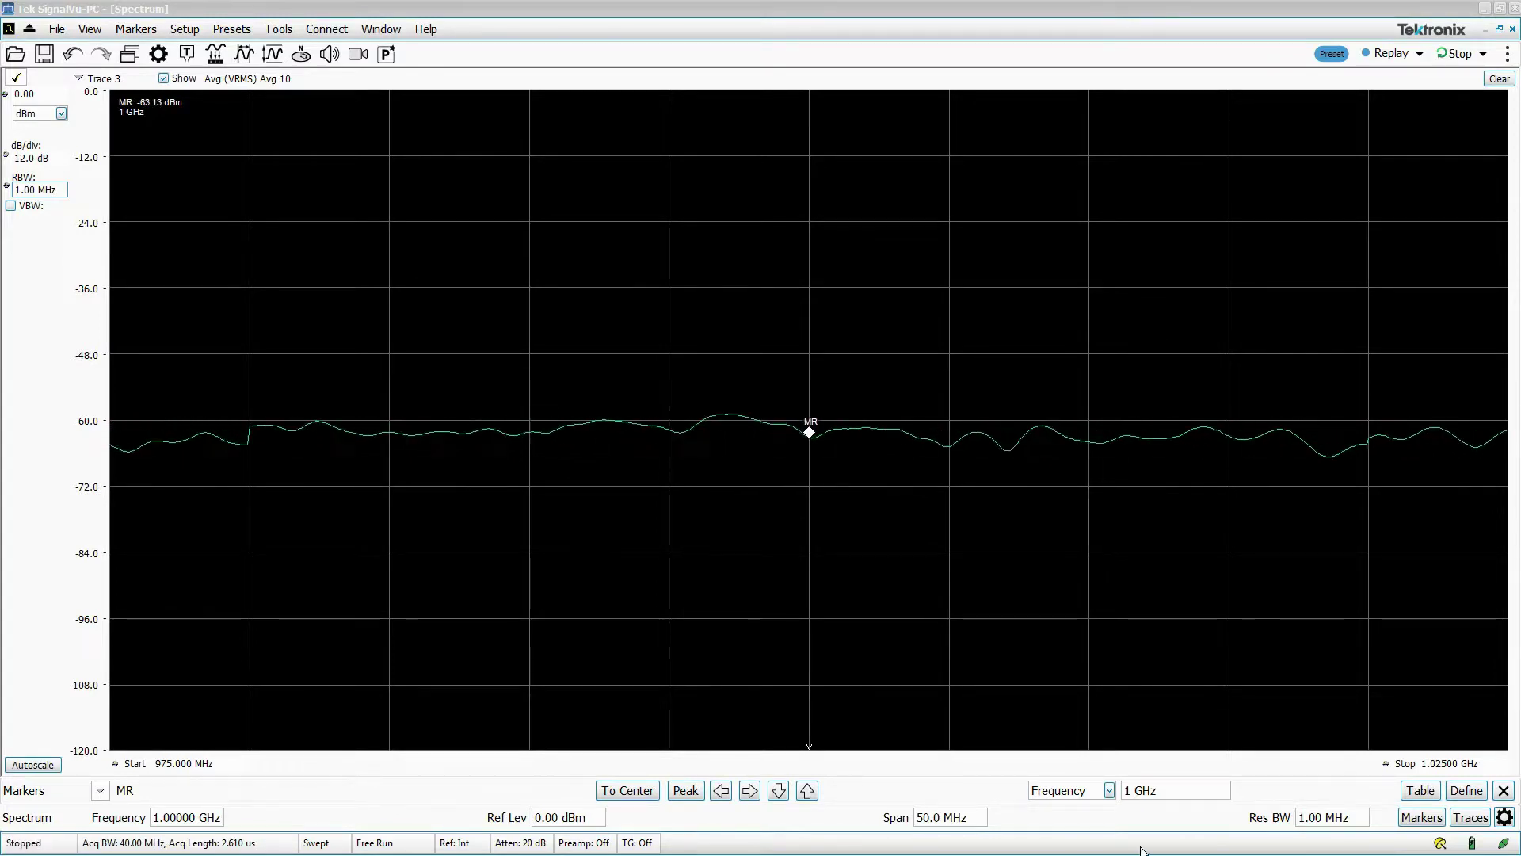
Step: Reduce the resolution bandwidth through 100 kHz, 10 kHz and 1 kHz down to 100 Hz
click(1333, 823)
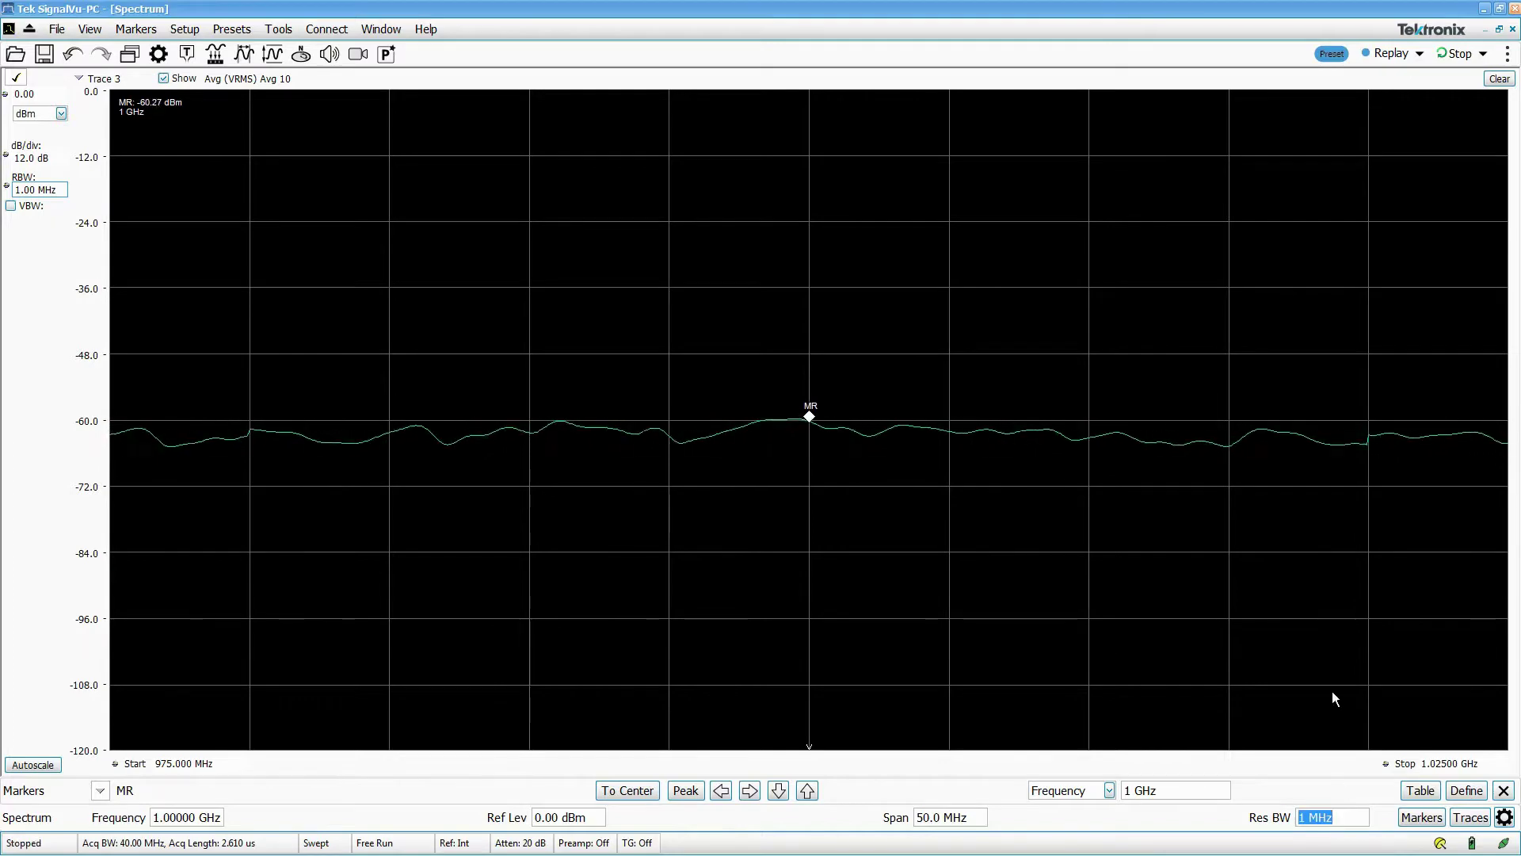
text(100k)
key(Return)
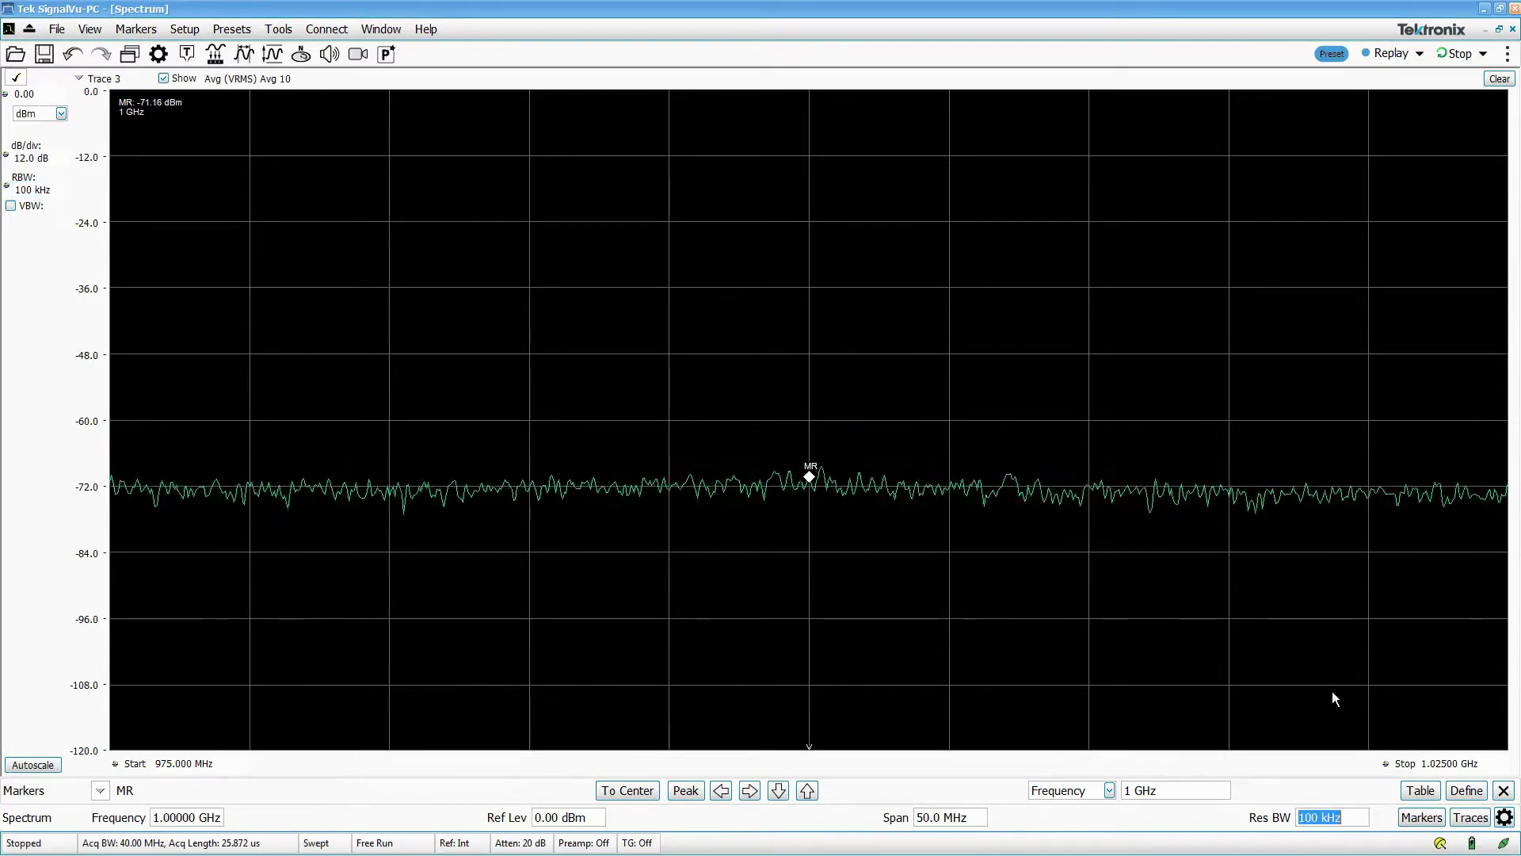
text(10 )
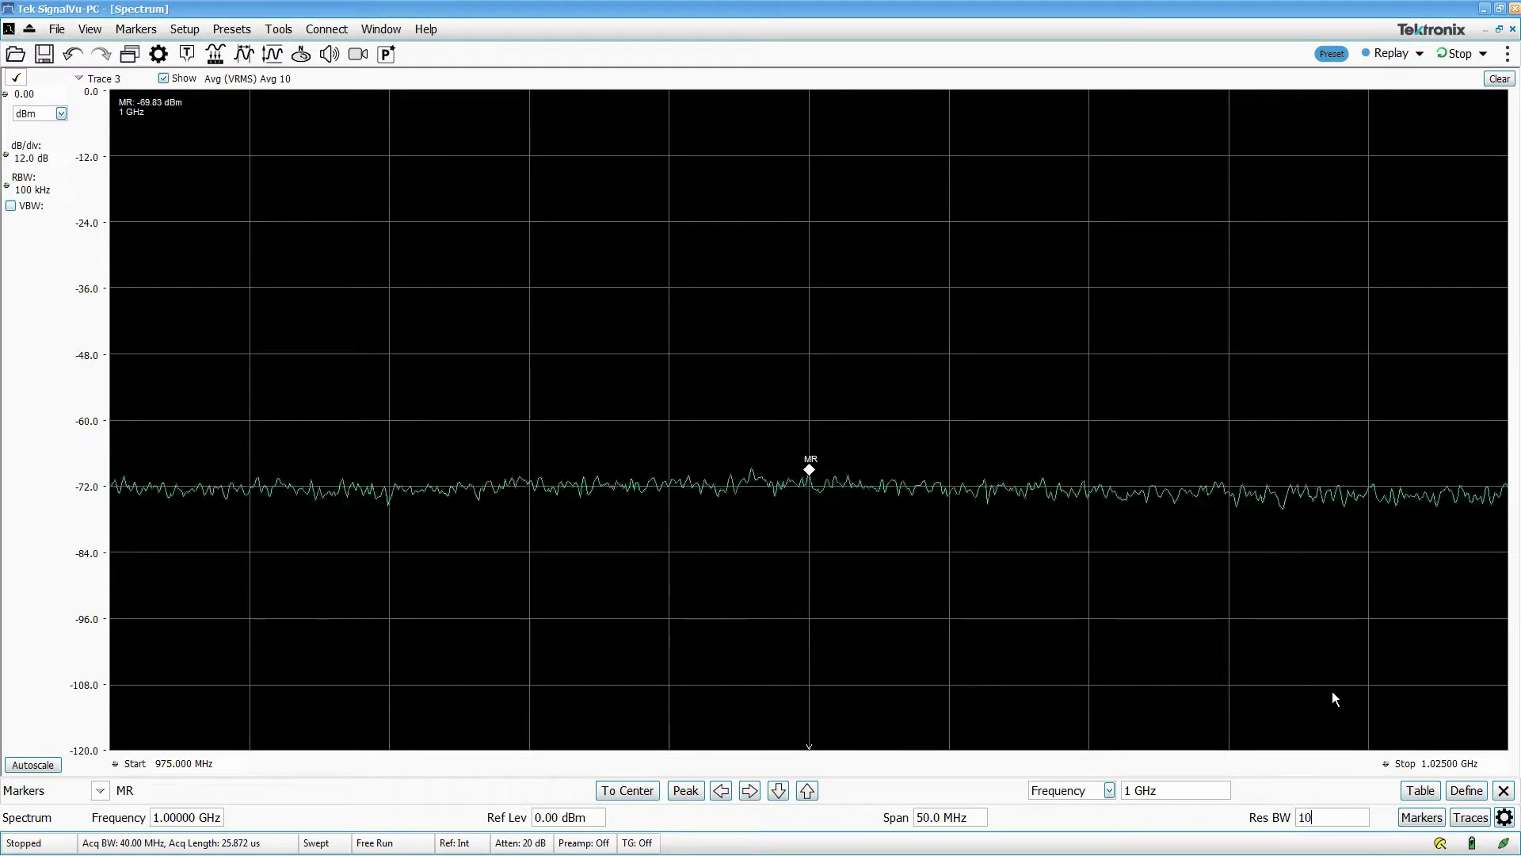
text(k)
key(Return)
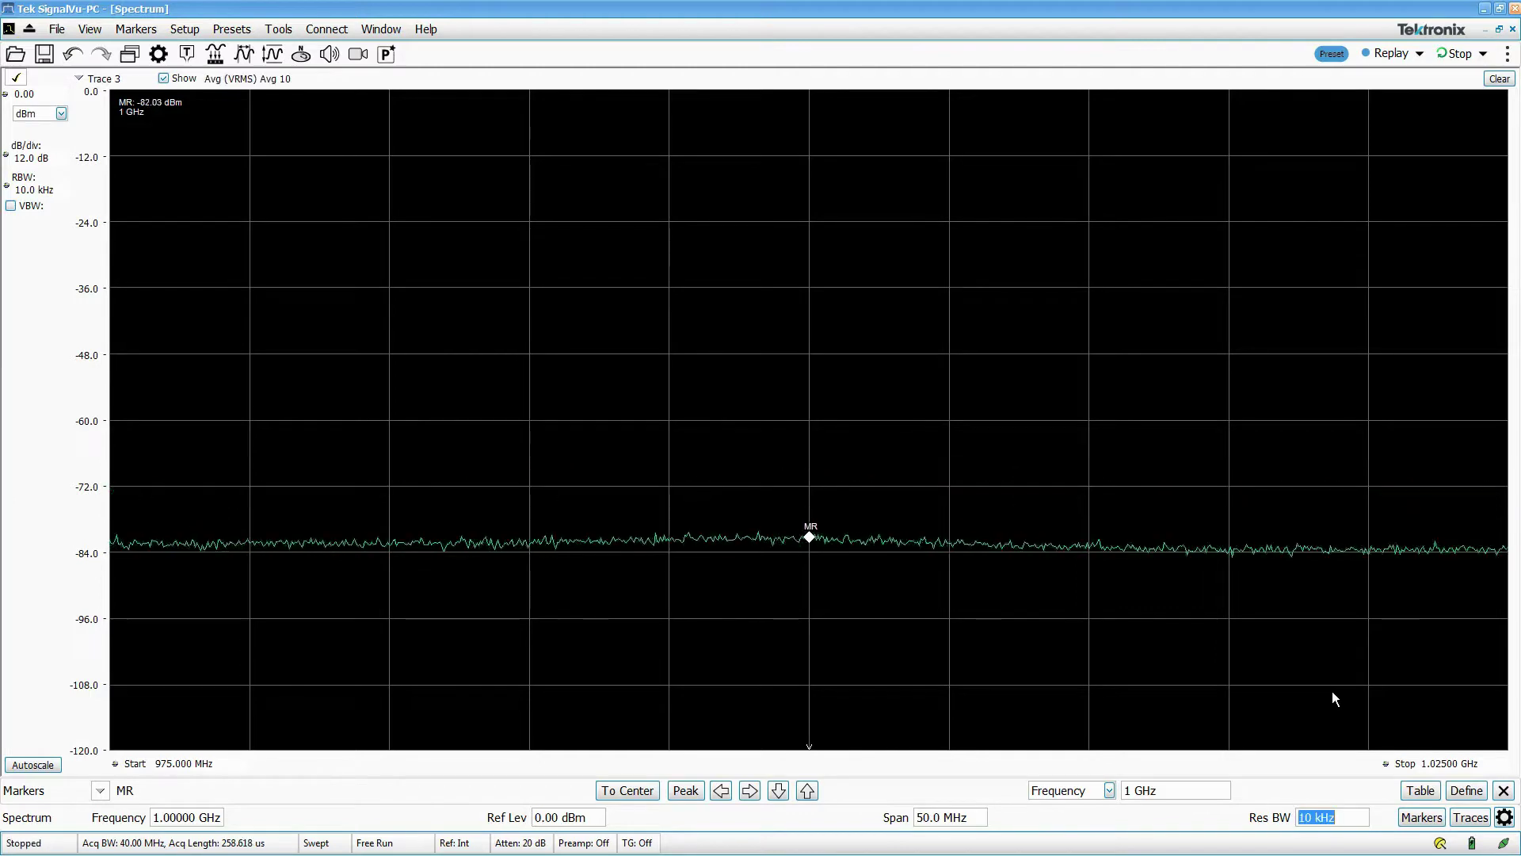
text(1k)
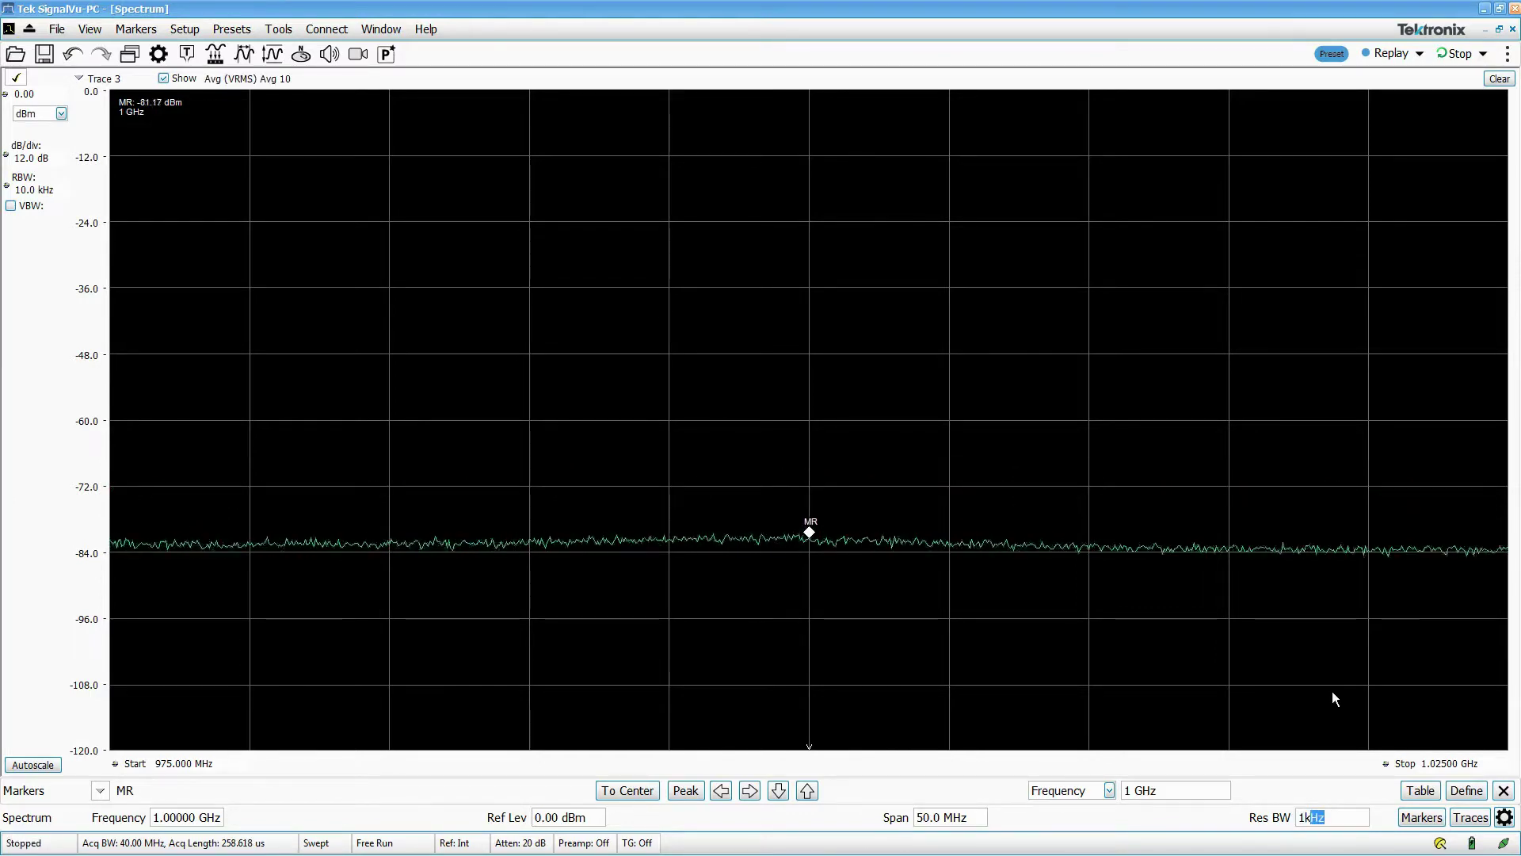
key(Return)
text(1)
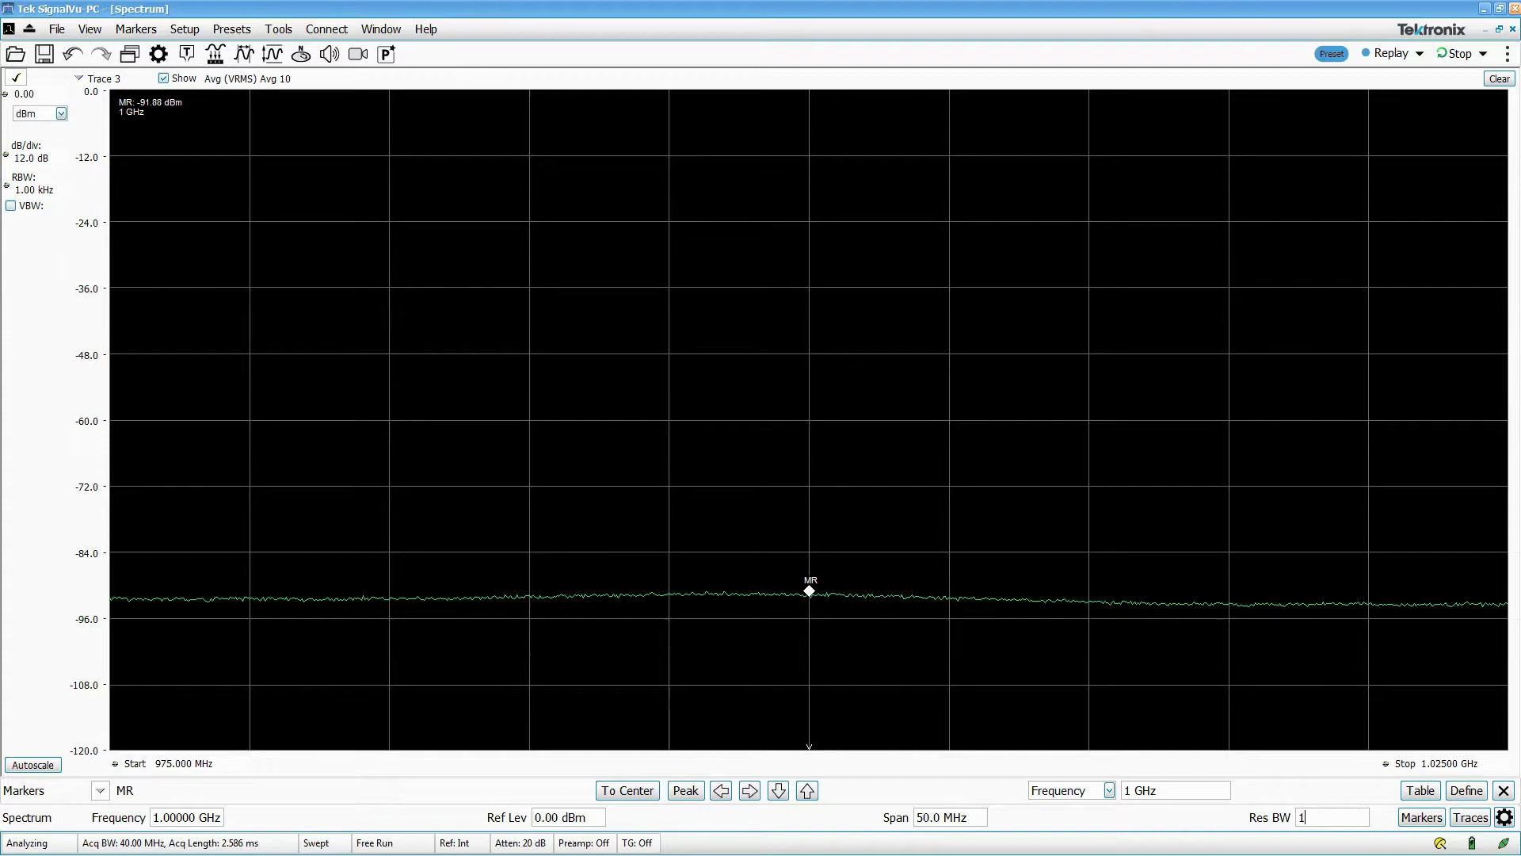
text(00h)
key(Return)
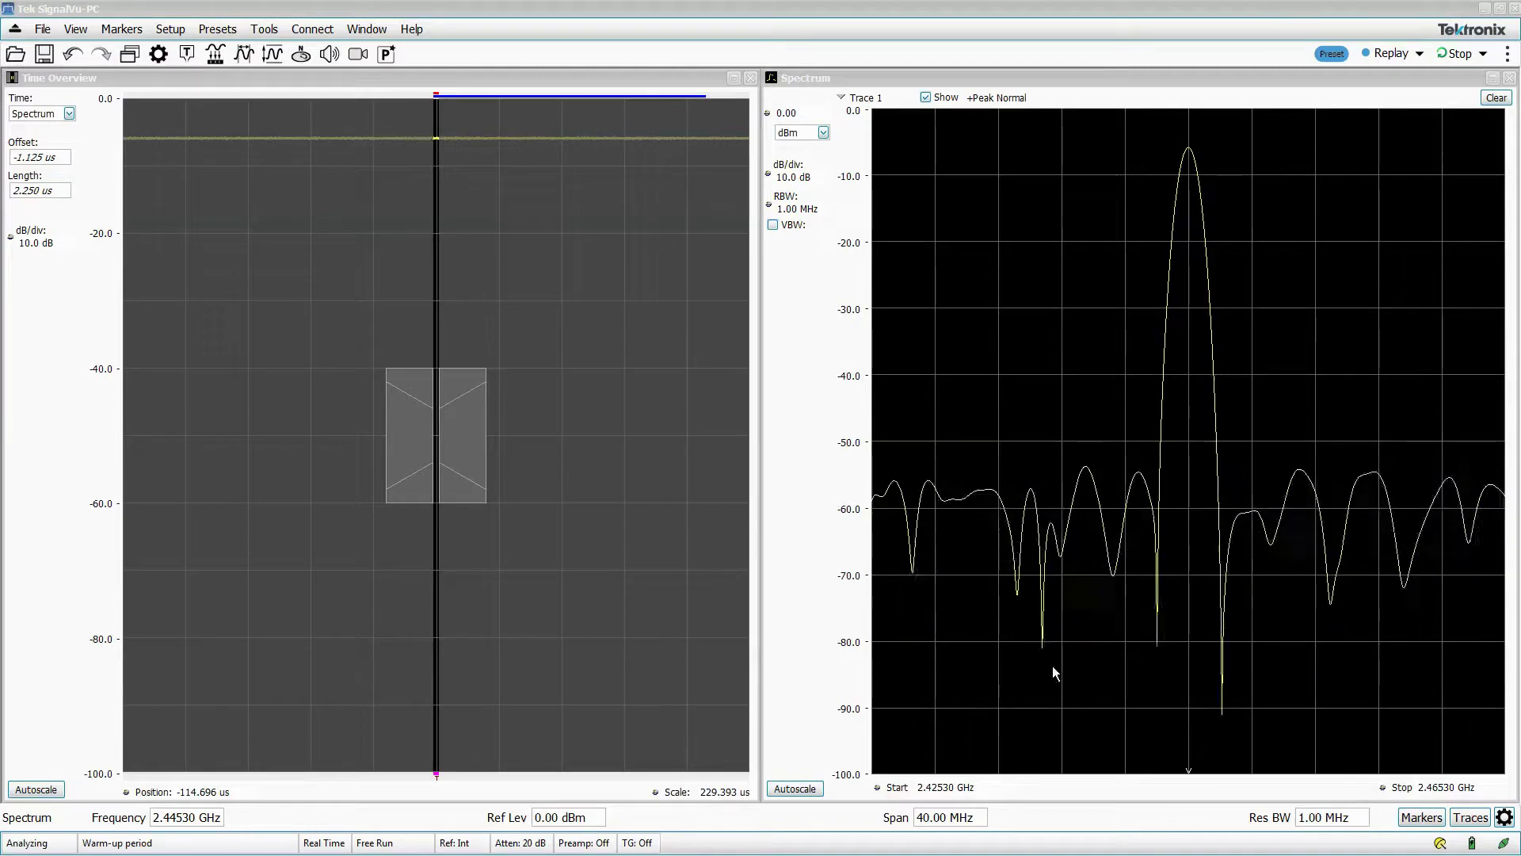
click(1338, 679)
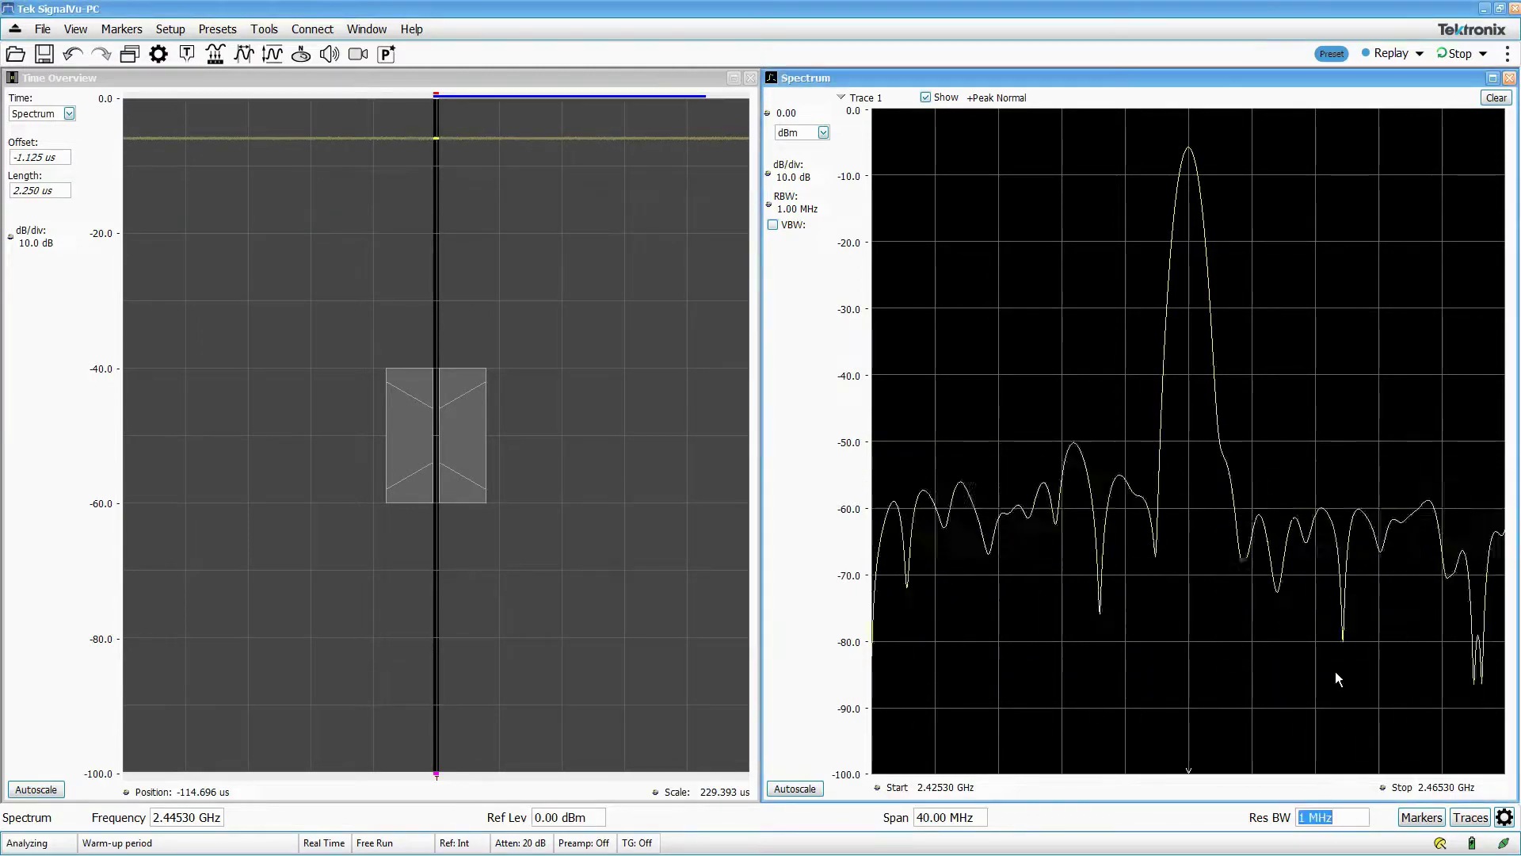
text(100 k)
key(Return)
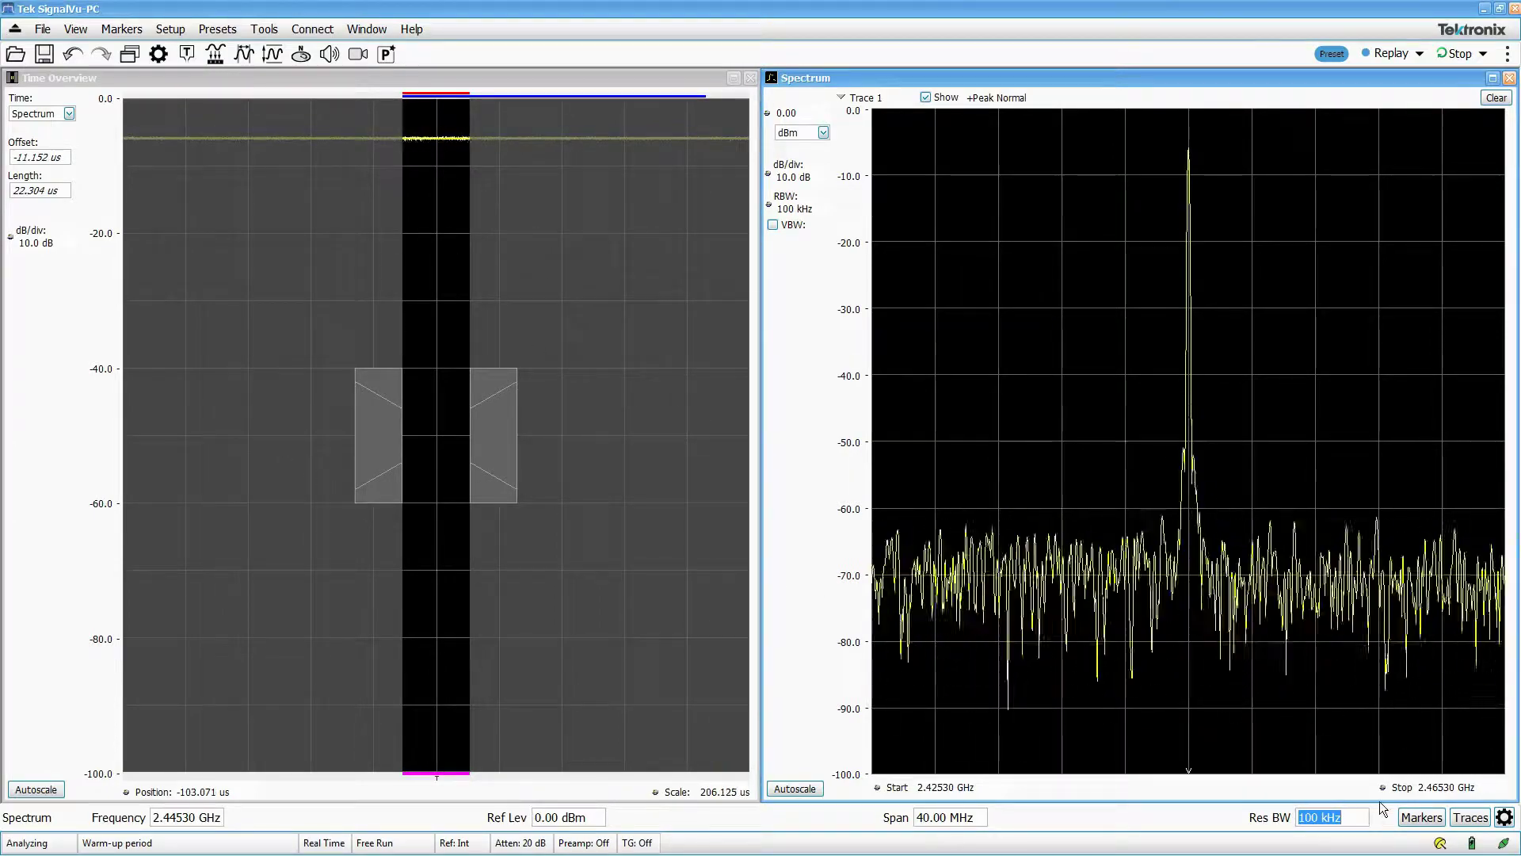
text(10k)
key(Return)
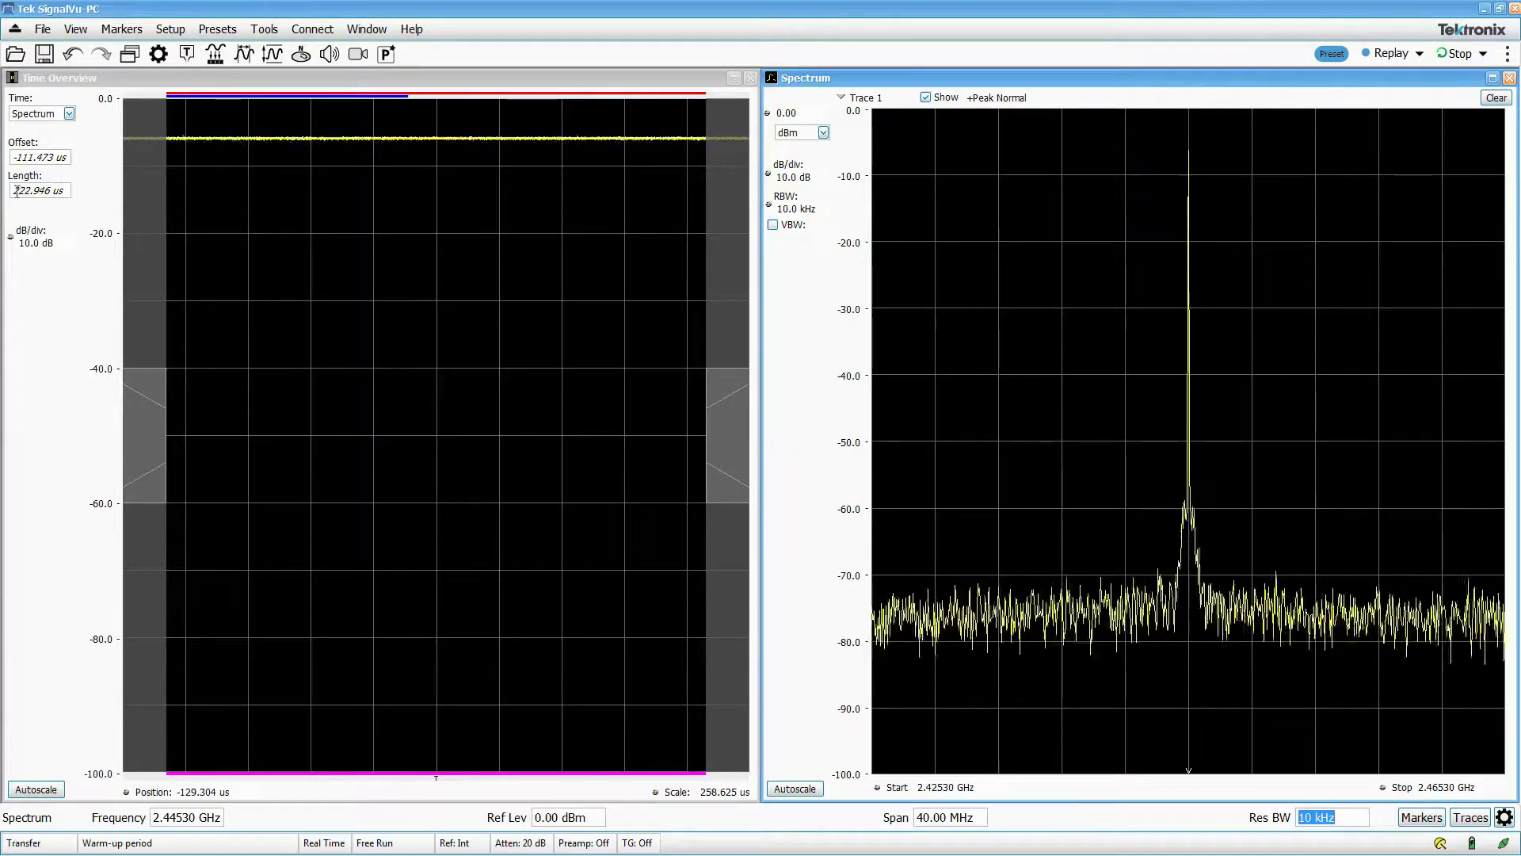
click(65, 192)
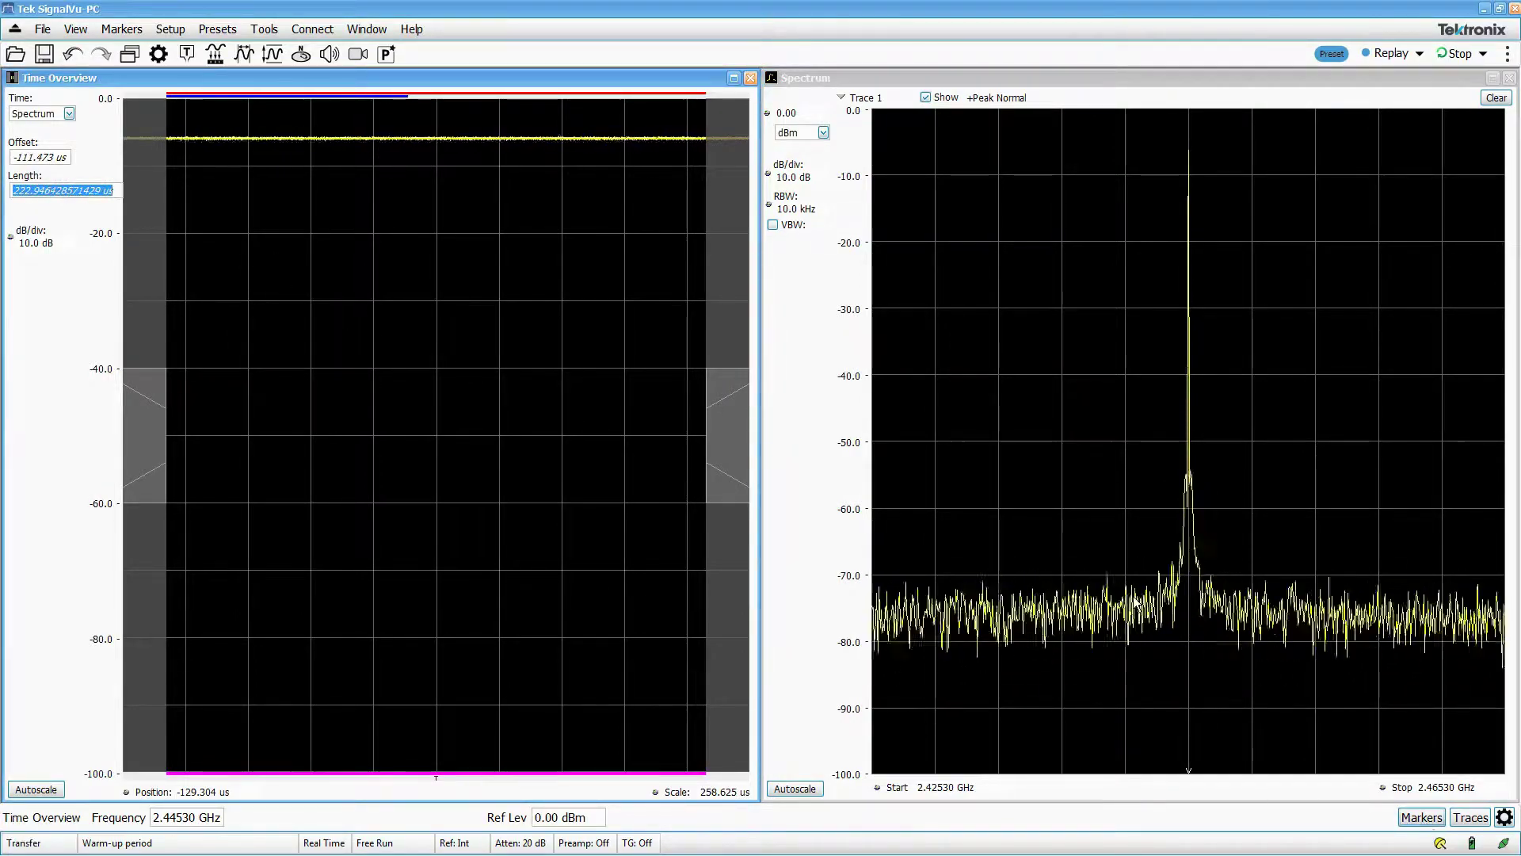
click(1006, 435)
click(1337, 819)
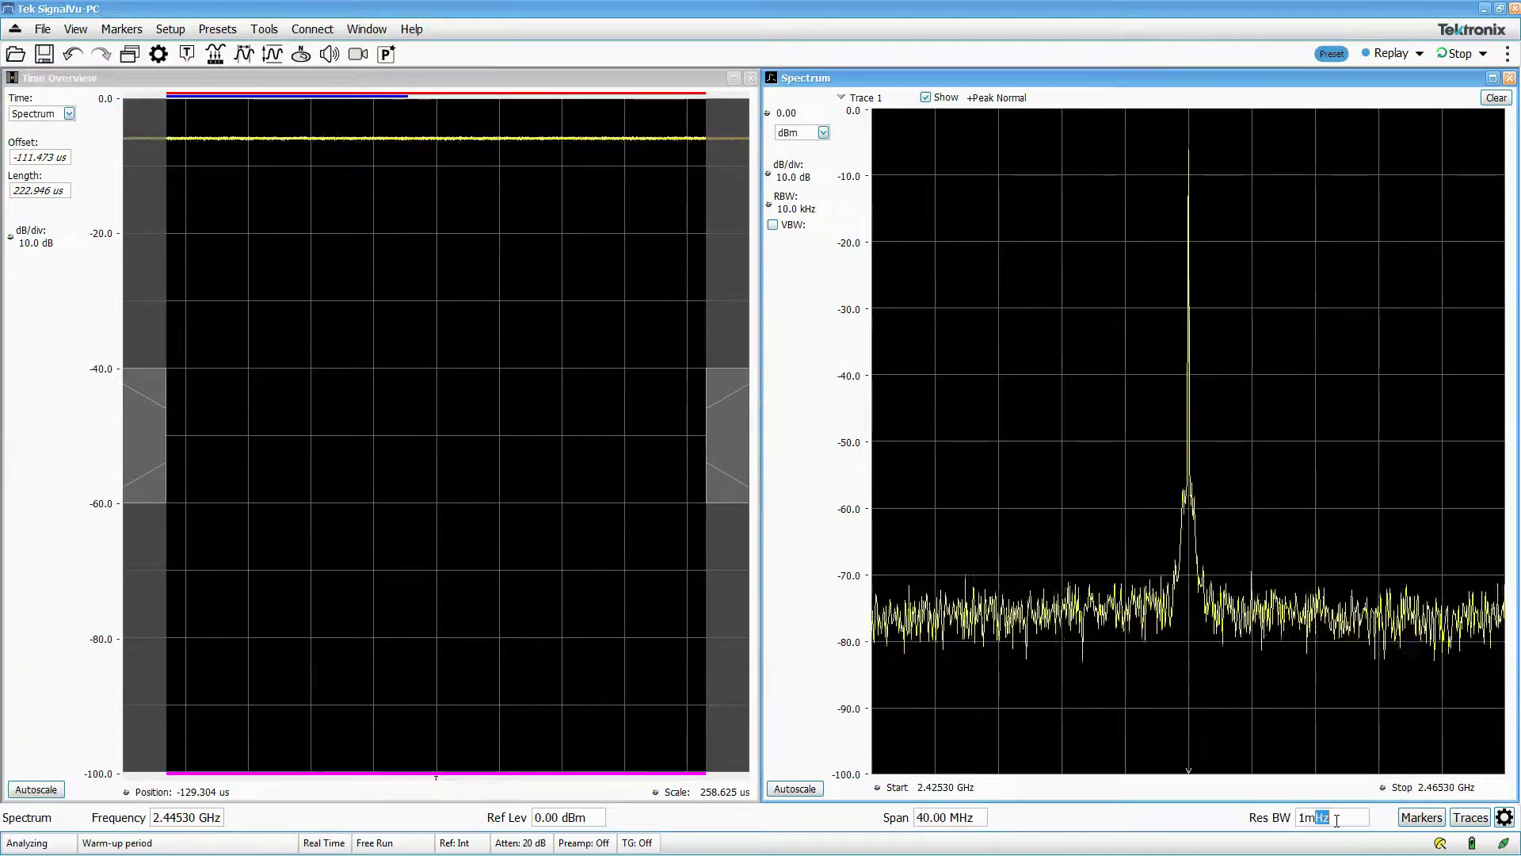
text(1m)
key(Return)
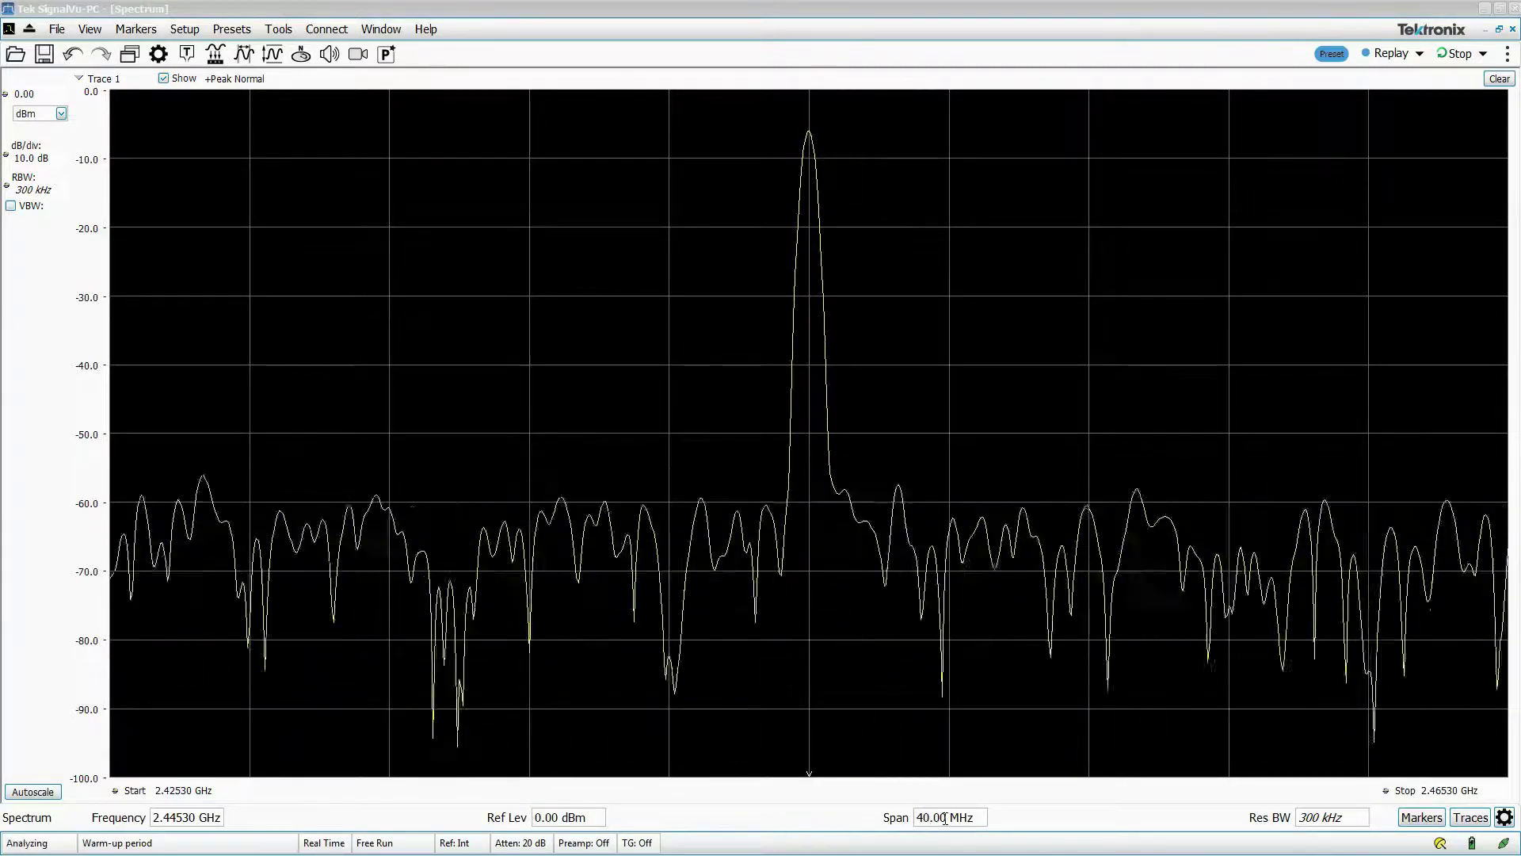
Step: Begin changing the span, entering 5002 in the Span field
click(976, 817)
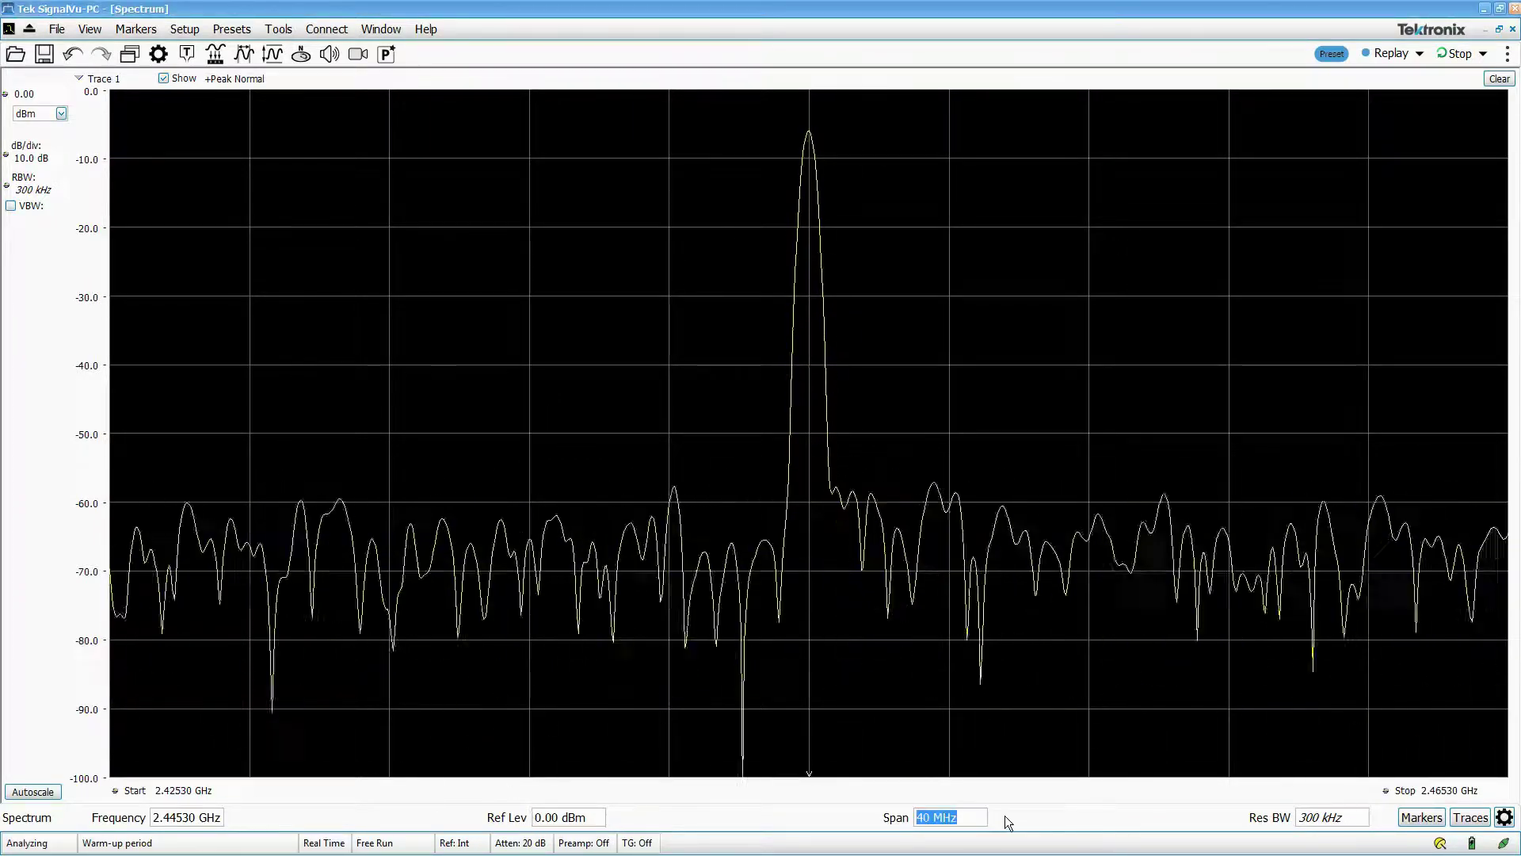
text(500)
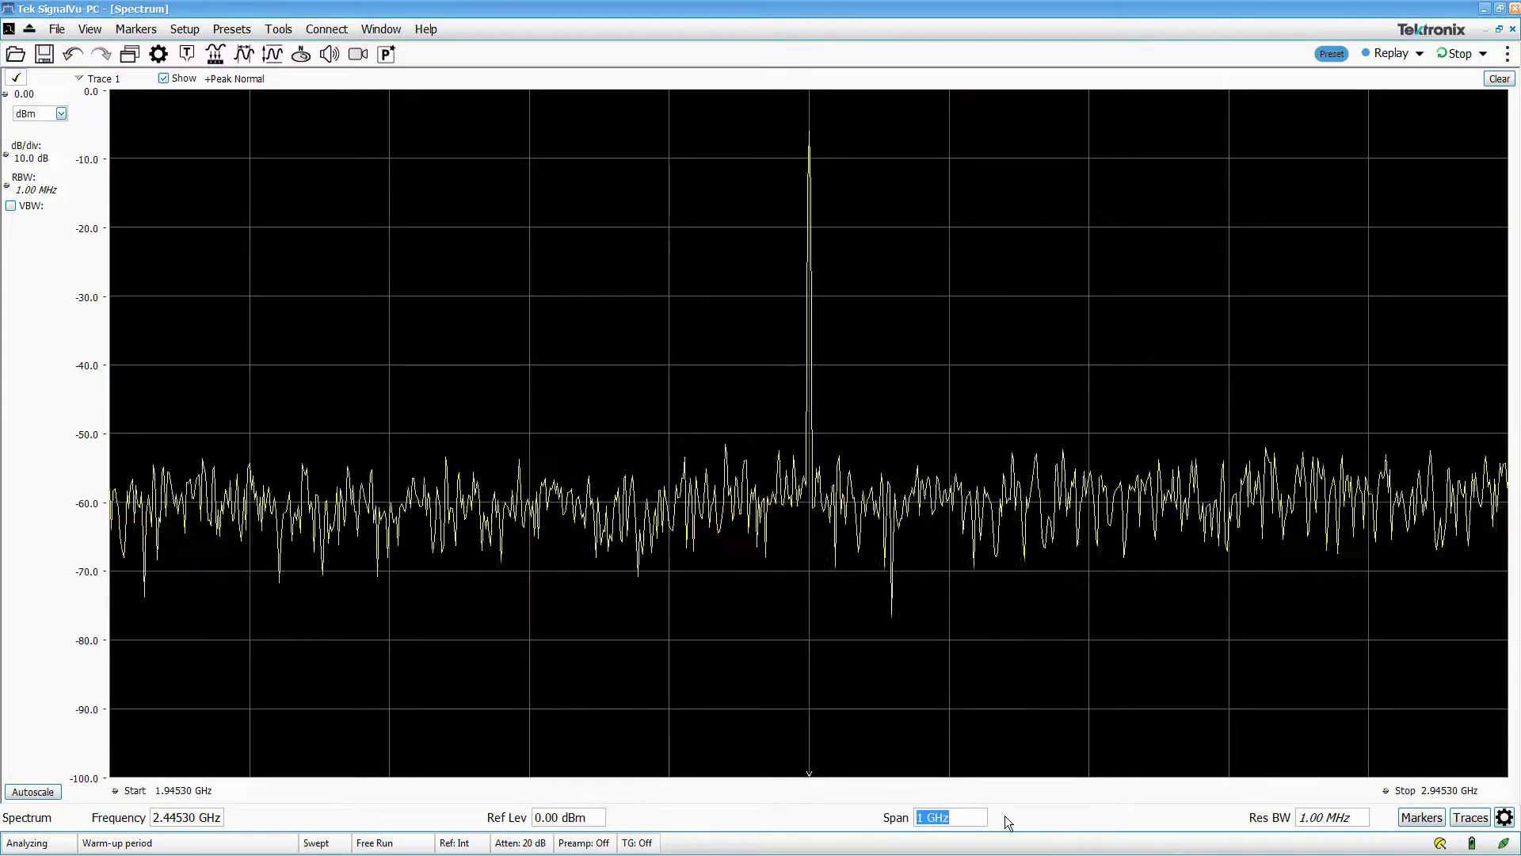
text(2)
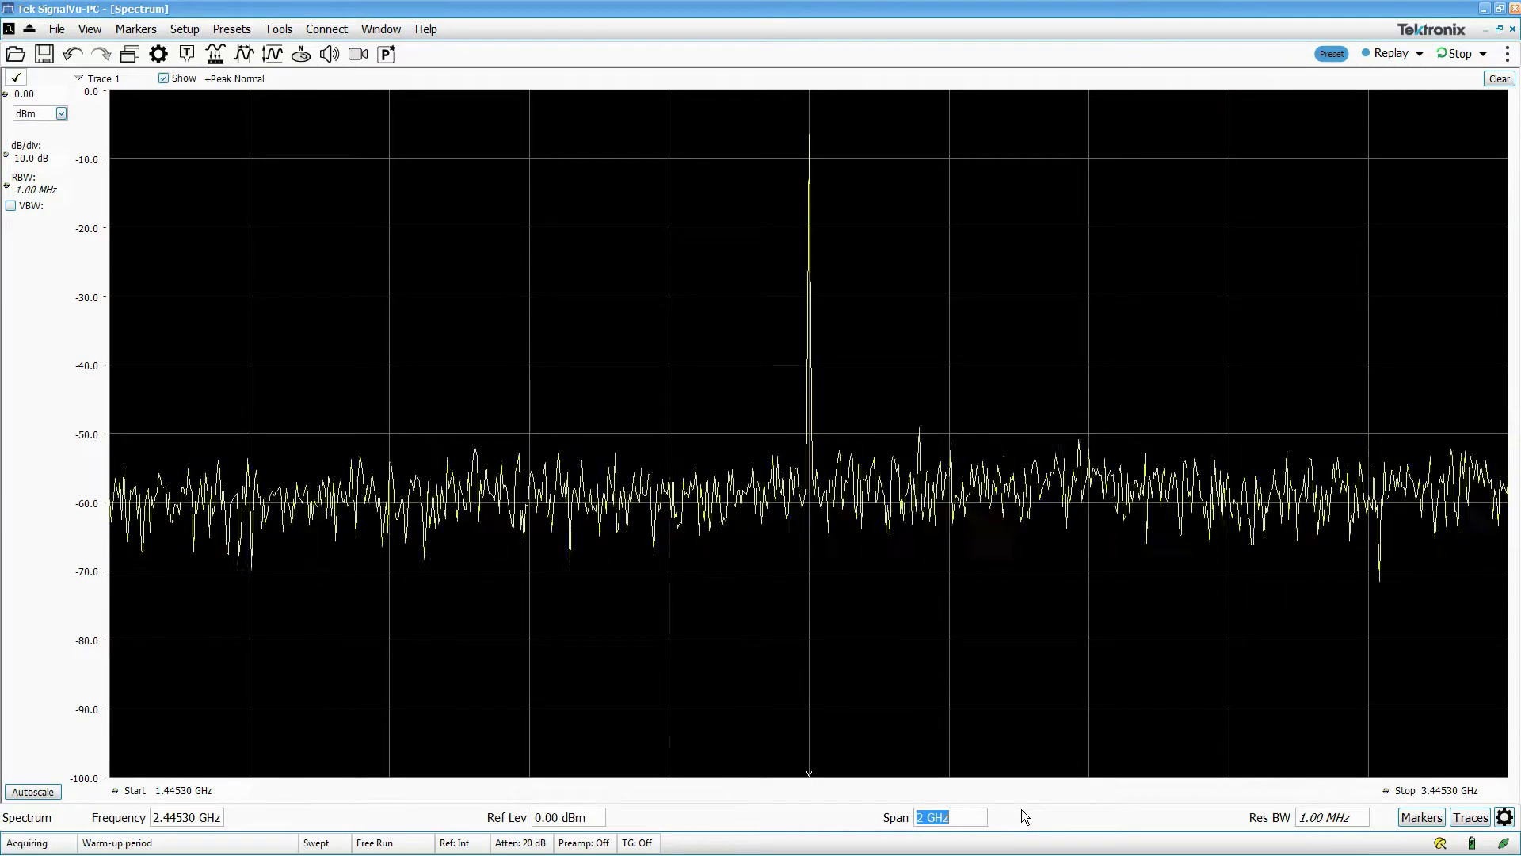
Step: Return the span to 40 MHz and move the reference level through -9, -18, -5 to 30 dBm
text(40M)
key(Return)
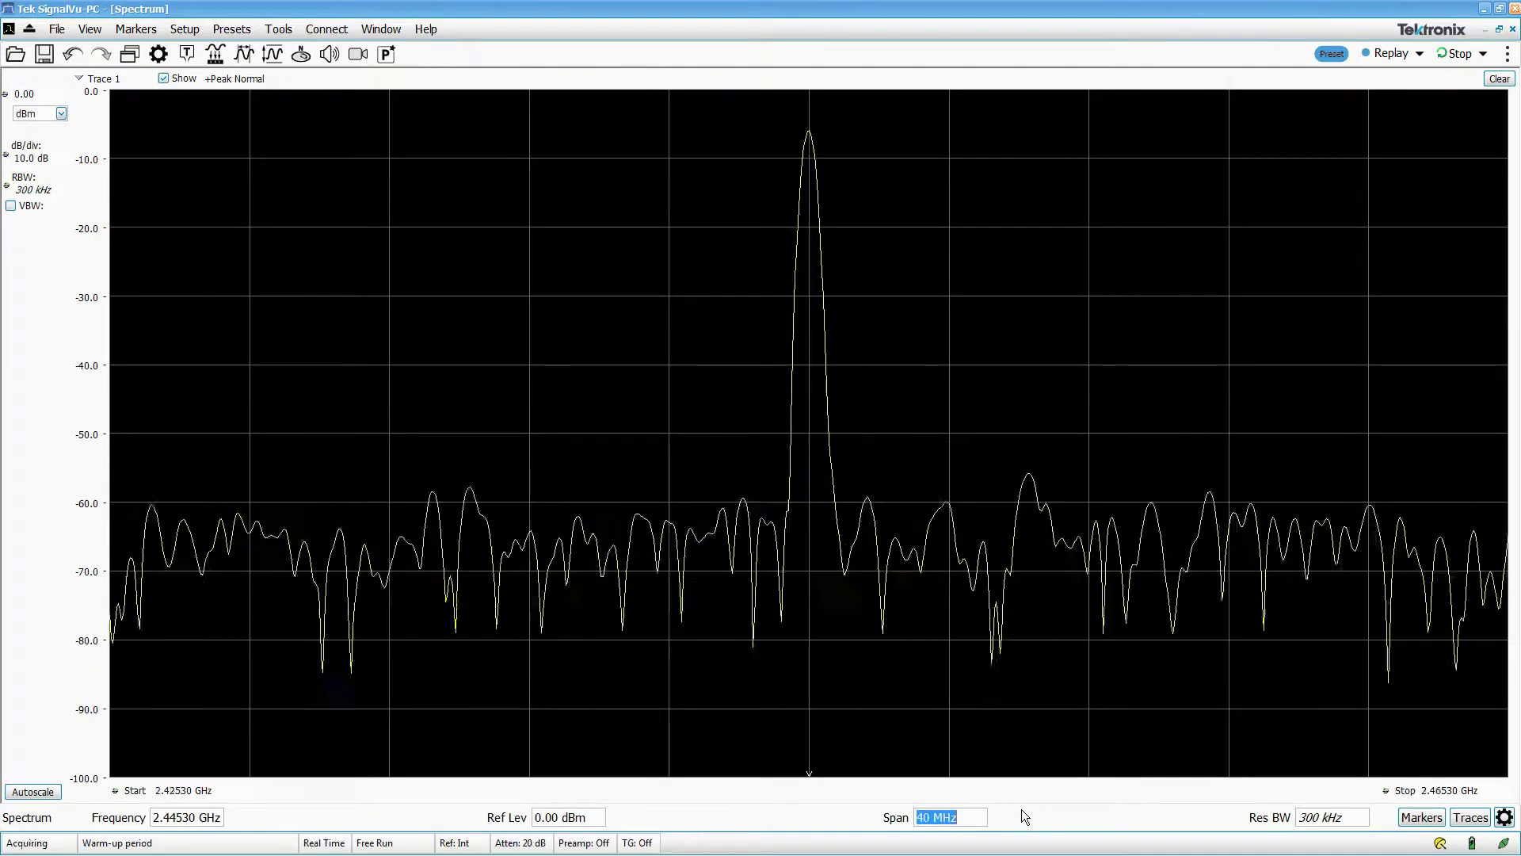
click(588, 821)
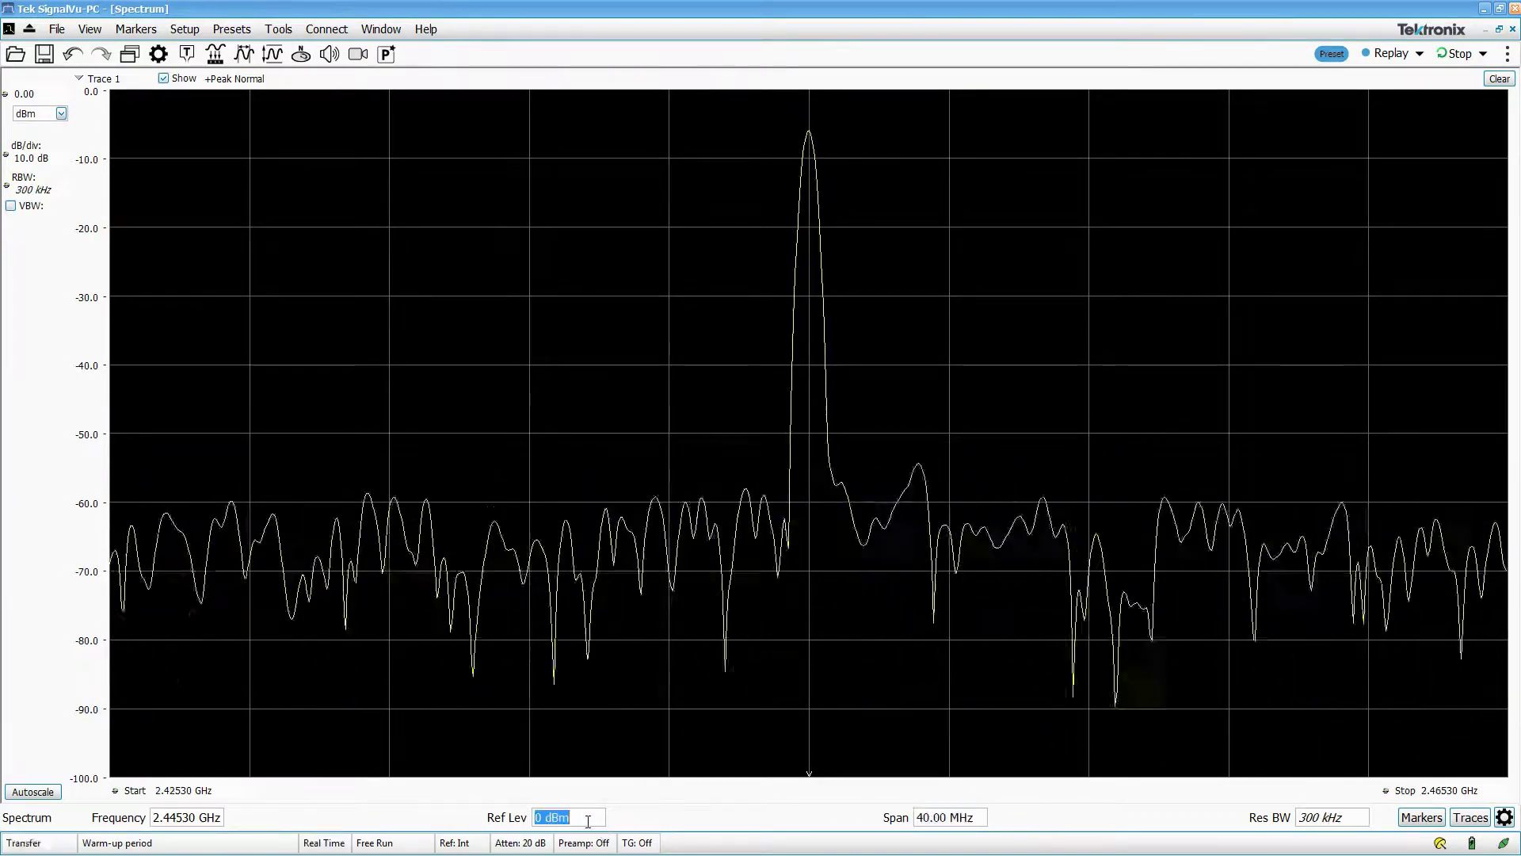
text(-9)
key(Return)
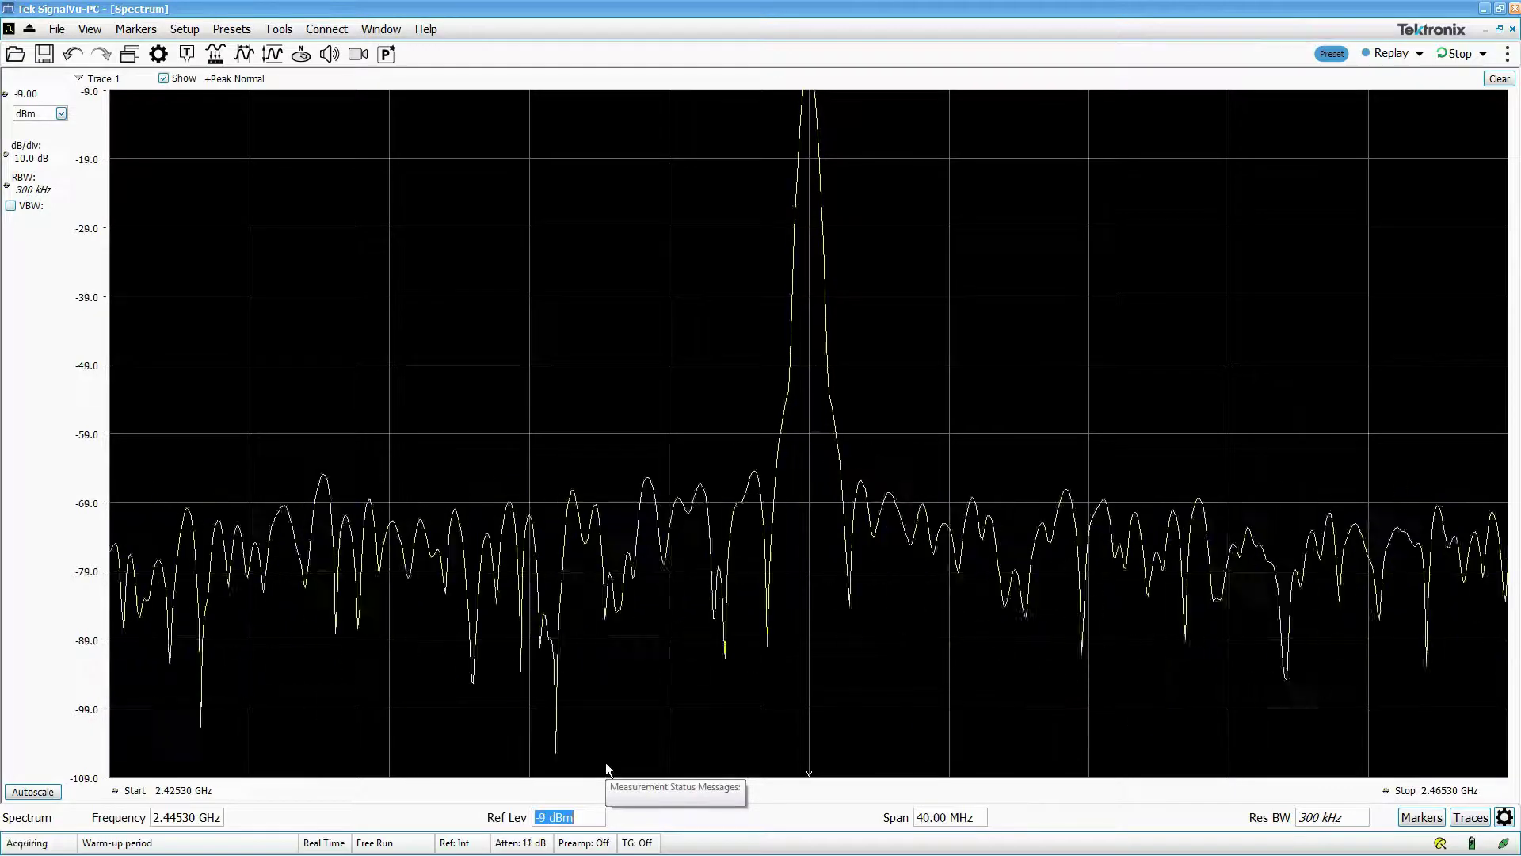
text(-18)
key(Return)
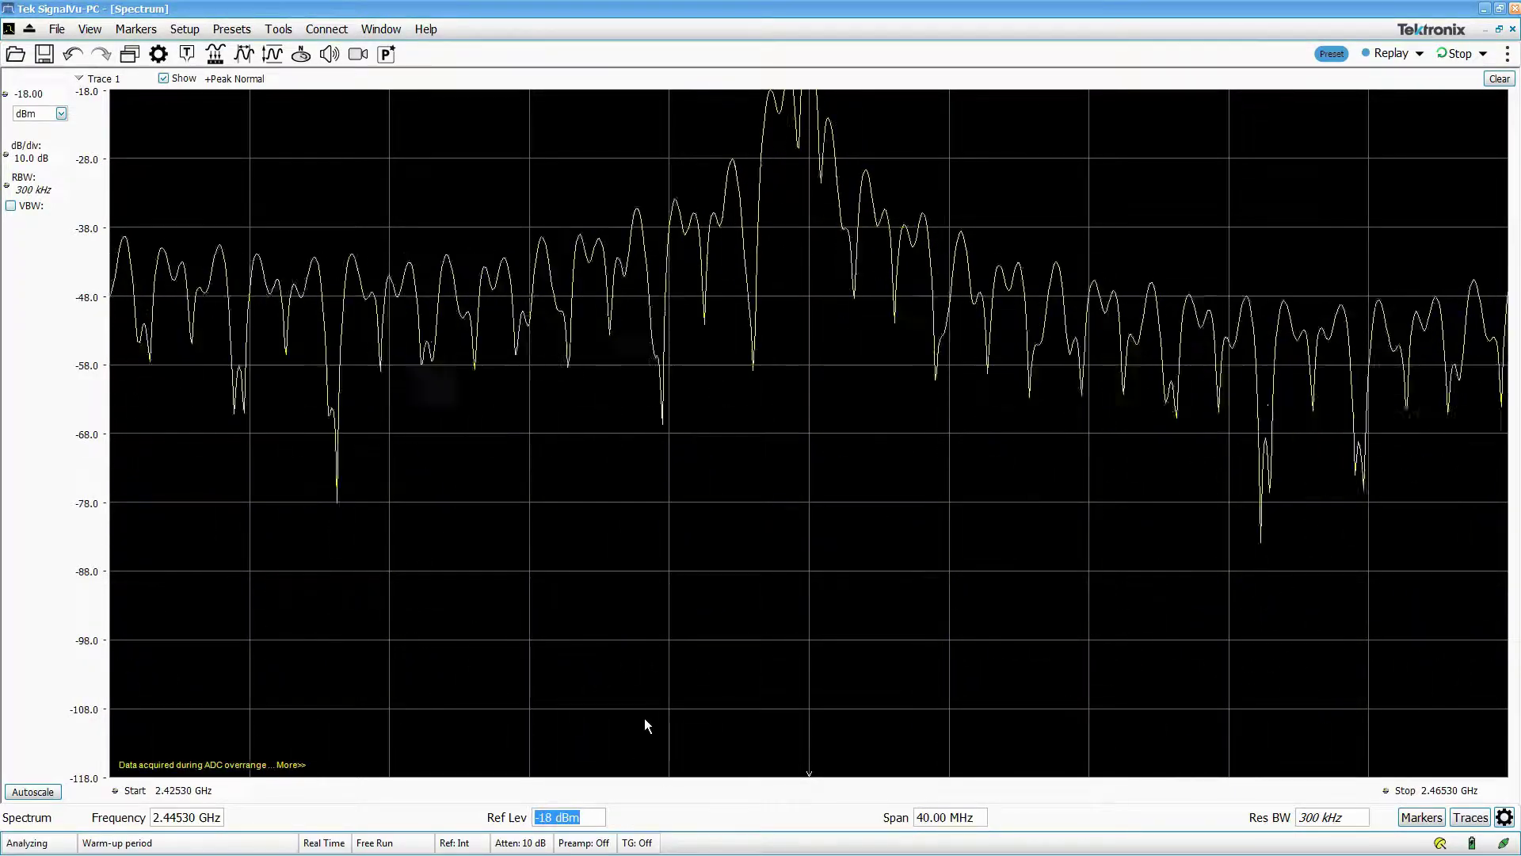
text(-5)
key(Return)
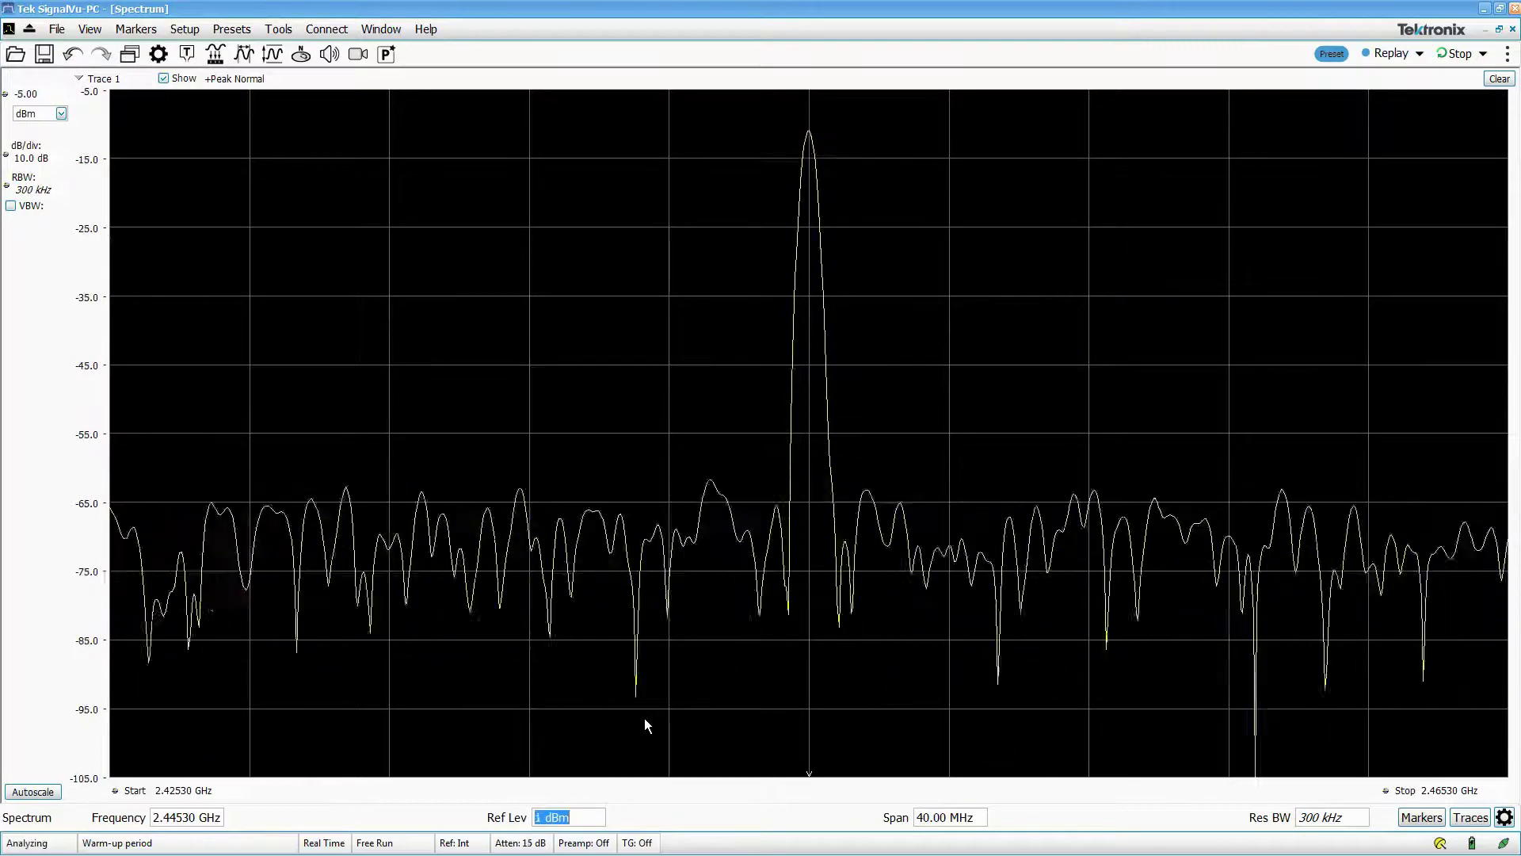
key(Up)
key(Up)
key(Up)
key(Up)
key(Up)
key(Up)
key(Up)
key(Up)
key(Up)
key(Up)
key(Up)
key(Up)
key(Up)
key(Up)
key(Up)
key(Up)
key(Up)
key(Up)
key(Up)
key(Up)
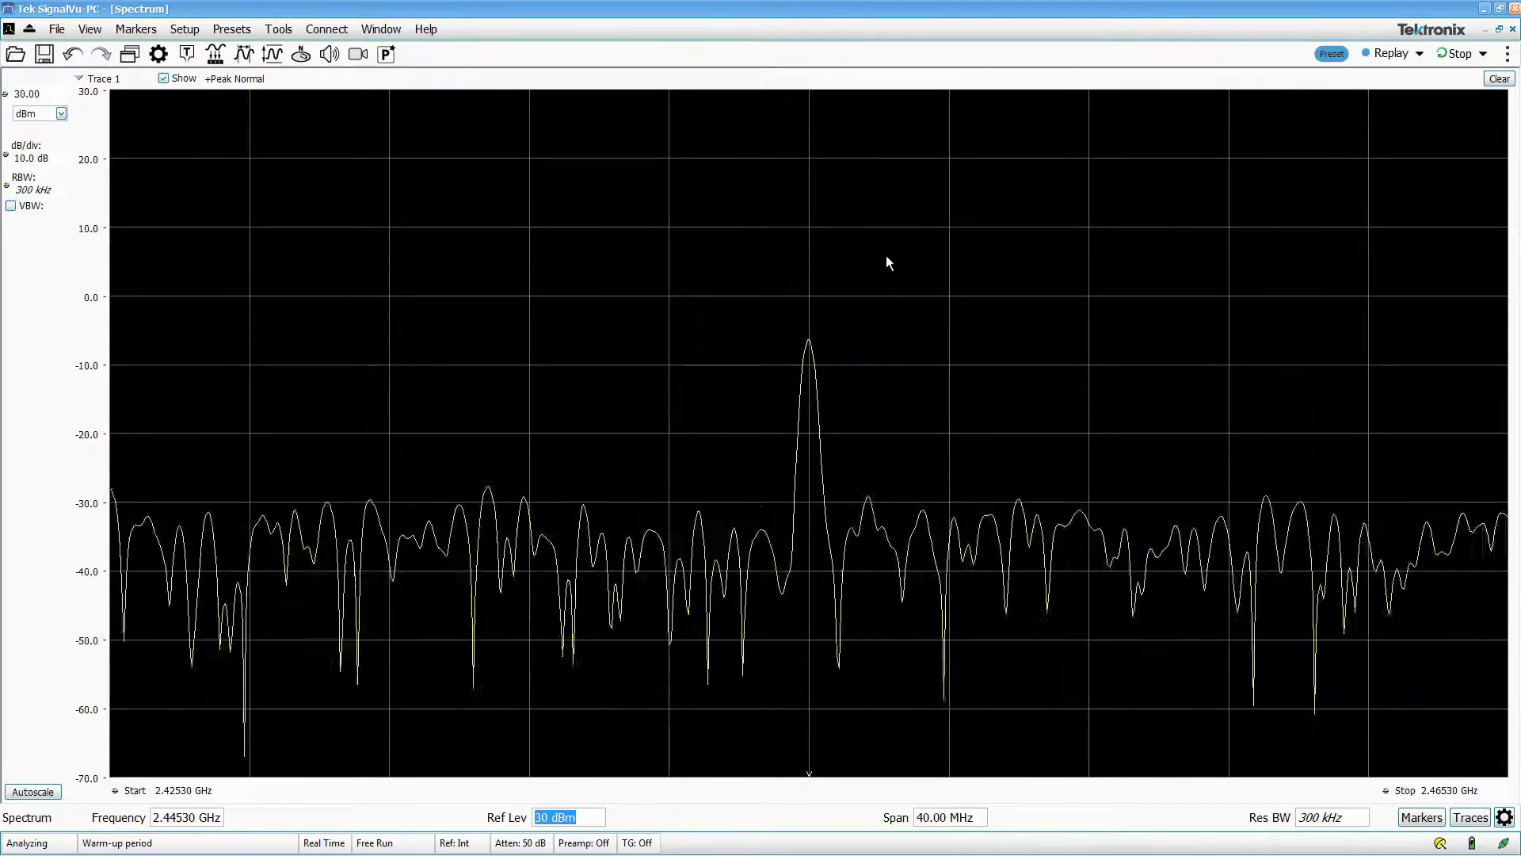
Step: Mark the tone's peak at 2.4453 GHz and set the reference level to -3 dBm
right_click(868, 325)
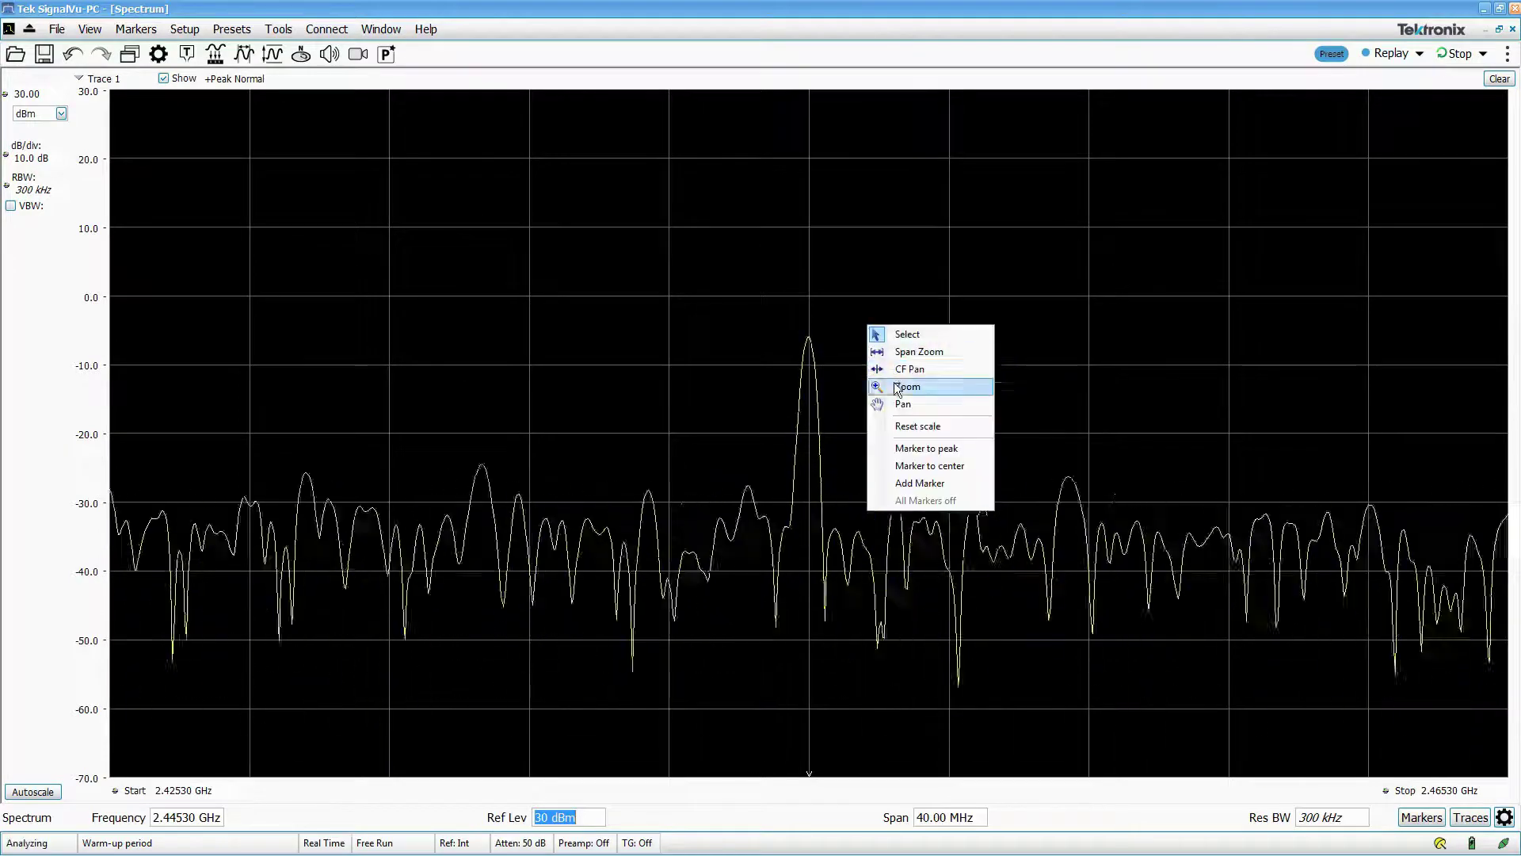
click(930, 450)
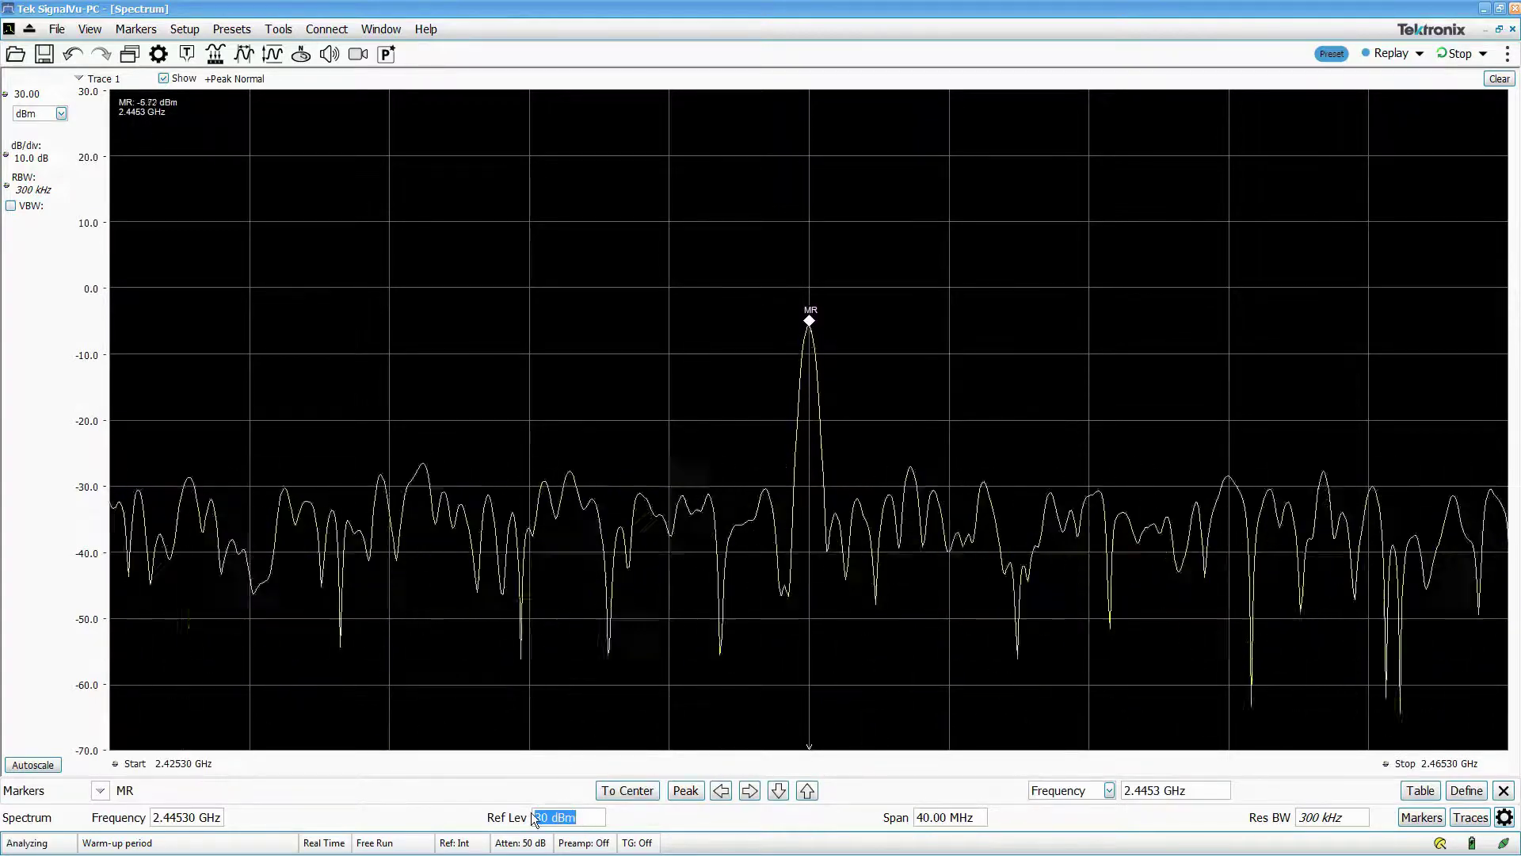
text(-3)
key(Return)
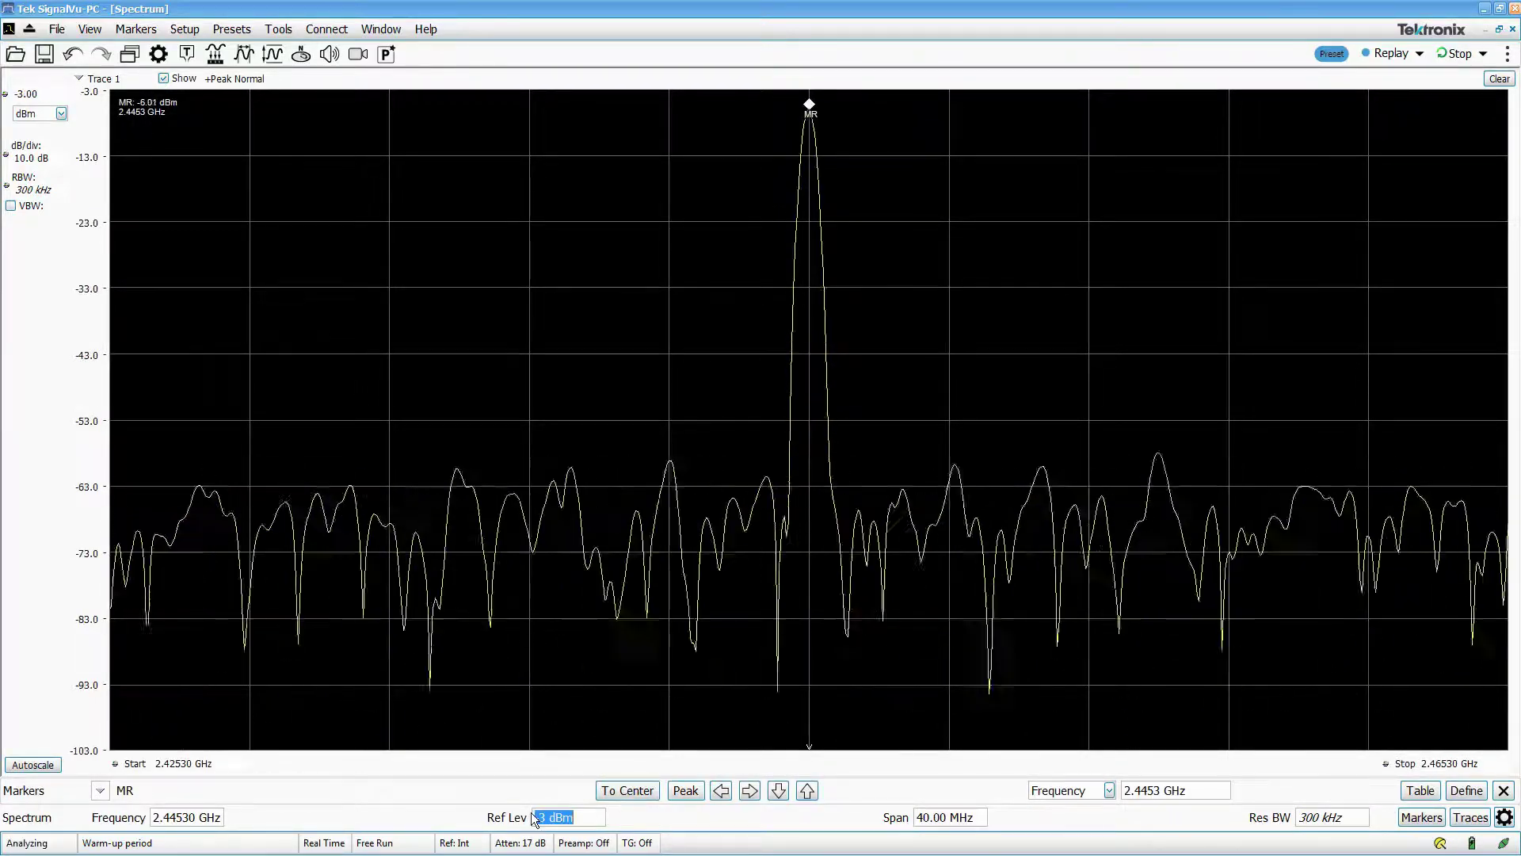